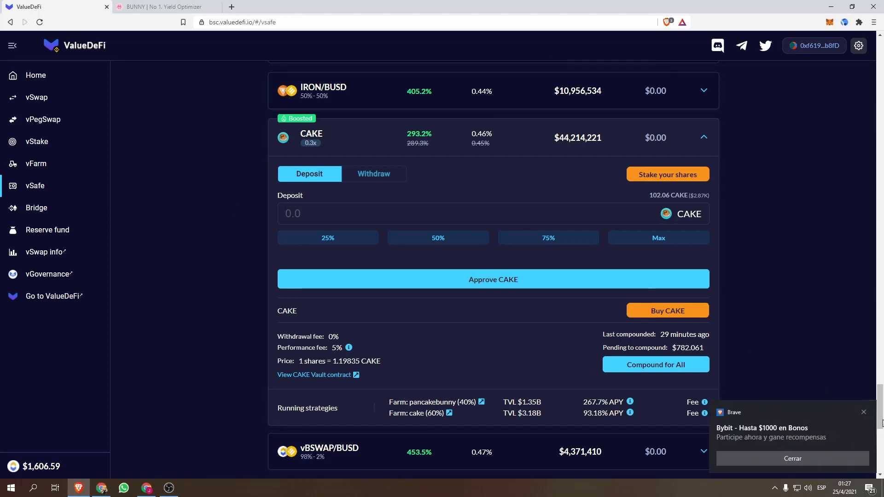
Approve CAKE spending for the vSafe CAKE vault and confirm the permission in MetaMask.
{"action": "left_click", "coordinate": [865, 412]}
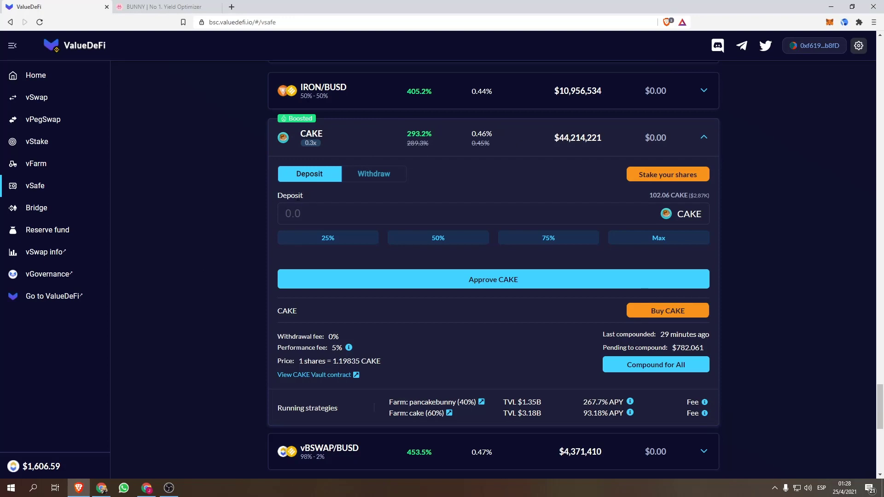
{"action": "left_click", "coordinate": [343, 214]}
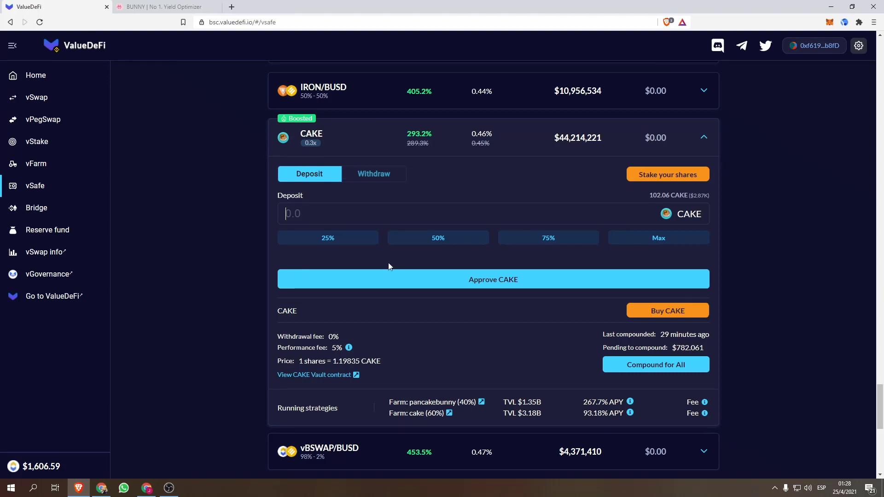
{"action": "left_click", "coordinate": [434, 284]}
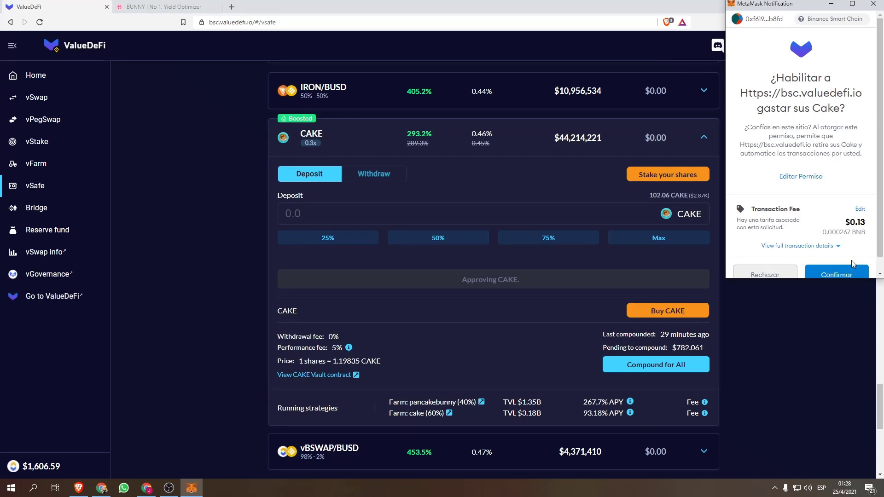
{"action": "left_click", "coordinate": [817, 272]}
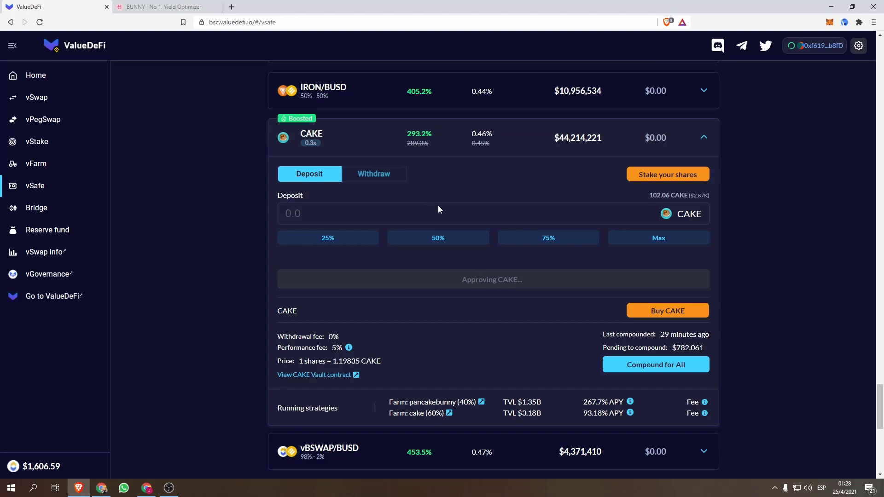
Enter a deposit of 51 CAKE in the vault and start Deposit & Stake.
{"action": "triple_click", "coordinate": [459, 206]}
{"action": "left_click", "coordinate": [458, 208]}
{"action": "type", "text": "51"}
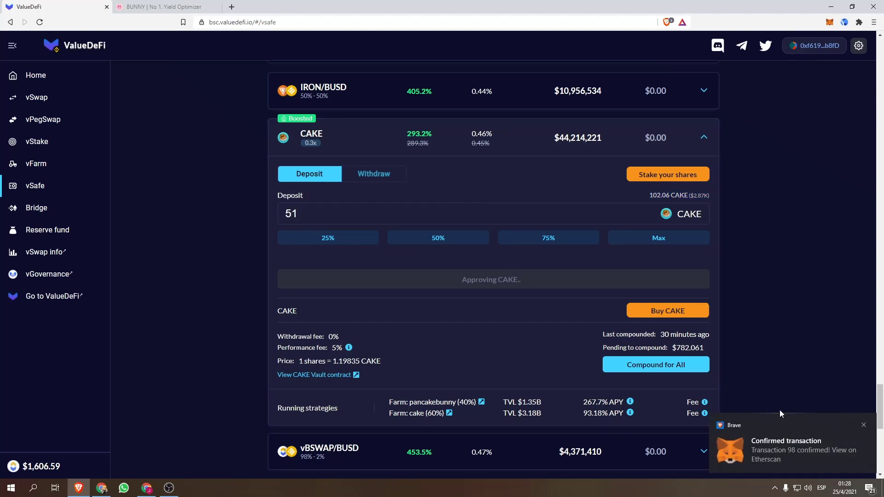
{"action": "left_click", "coordinate": [865, 426]}
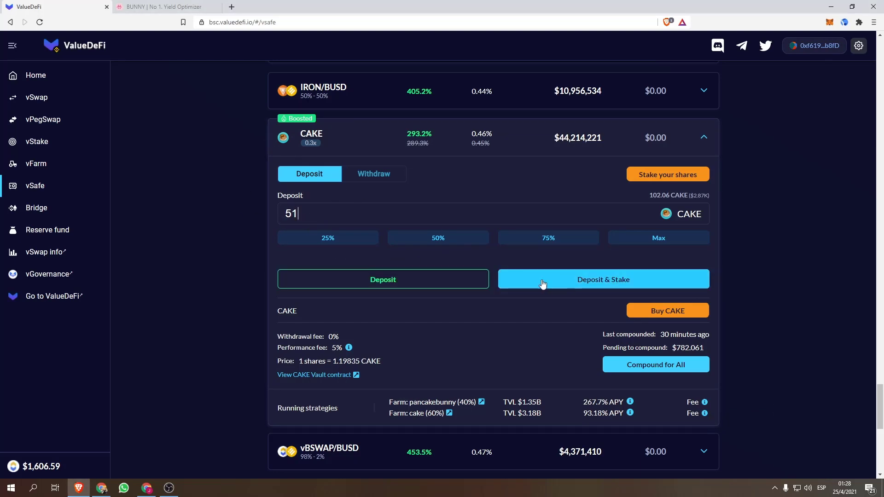
{"action": "left_click", "coordinate": [616, 285]}
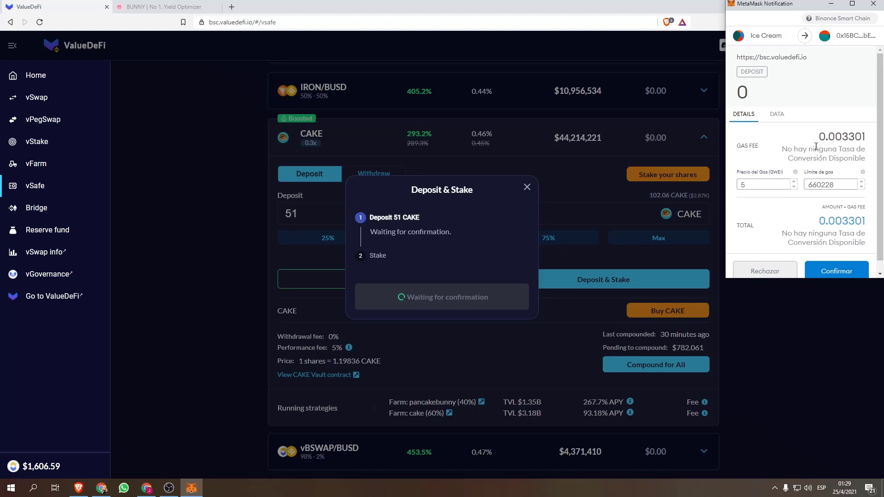
Copy the gas fee from the MetaMask deposit request and confirm the transaction.
{"action": "left_click_drag", "start_coordinate": [818, 137], "coordinate": [872, 145]}
{"action": "right_click", "coordinate": [869, 143]}
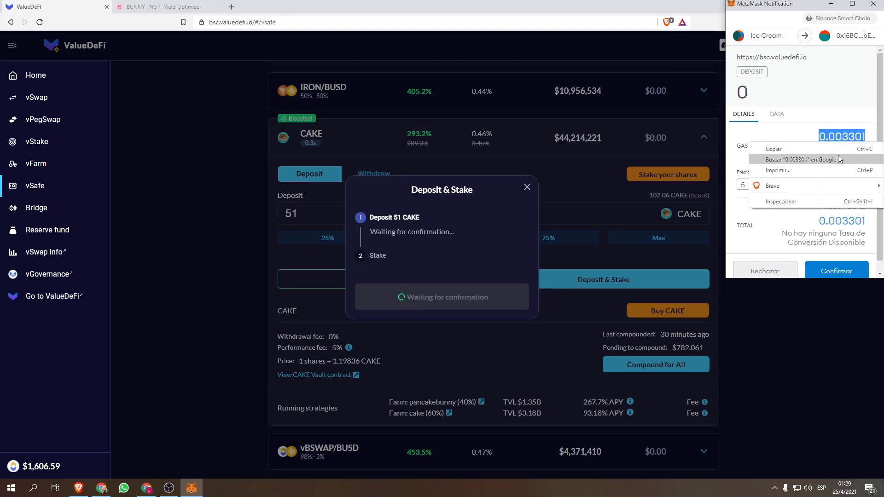
{"action": "left_click", "coordinate": [829, 146]}
{"action": "left_click", "coordinate": [825, 271]}
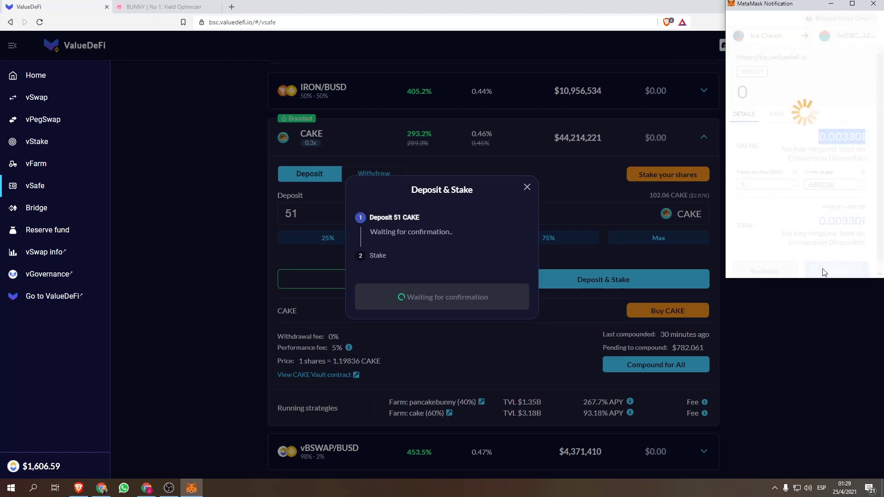
Open the CoinMarketCap cryptocurrency converter in a new browser tab.
{"action": "left_click", "coordinate": [232, 4]}
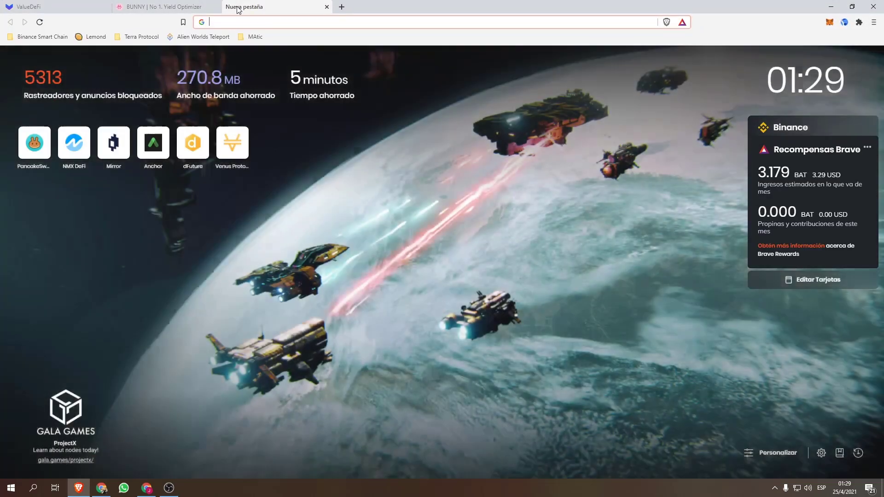
{"action": "type", "text": "conve"}
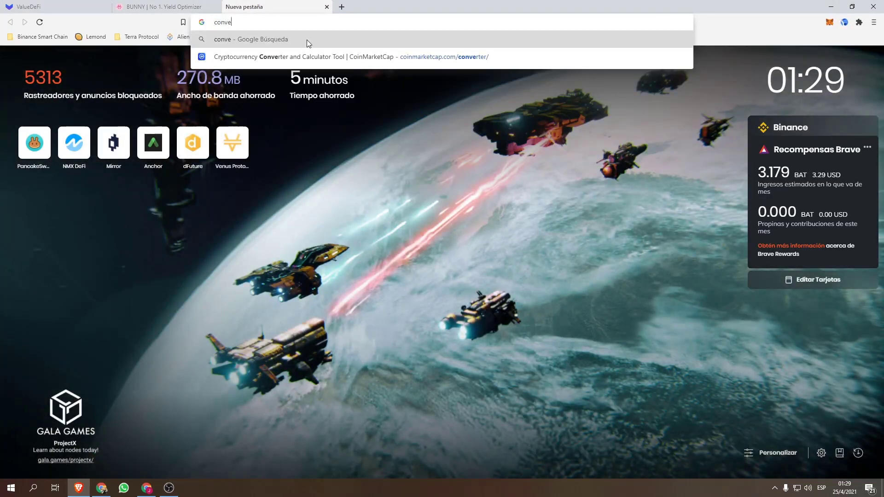
{"action": "left_click", "coordinate": [307, 62]}
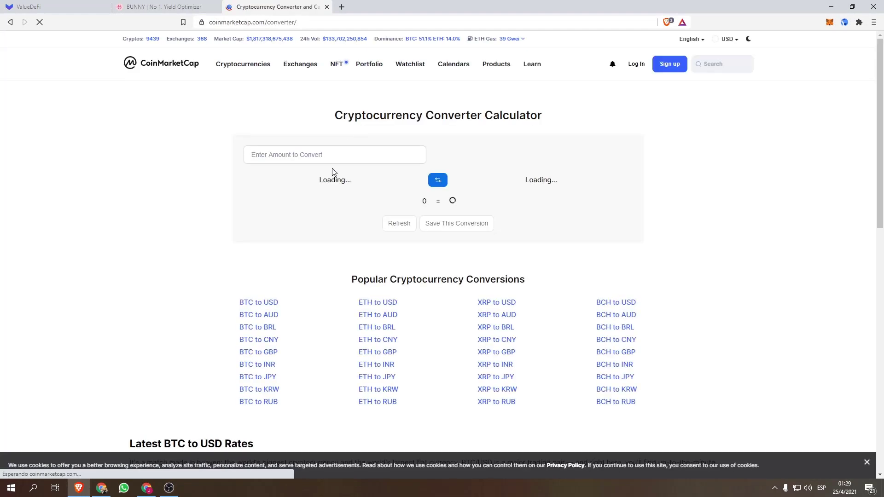
Convert the copied gas fee of 0.003301 Binance Coin (BNB) to United States Dollar.
{"action": "left_click", "coordinate": [298, 182]}
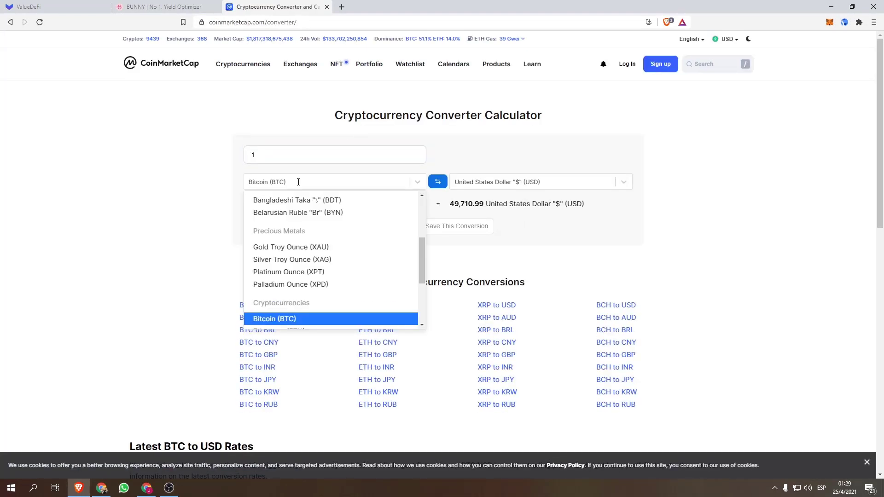
{"action": "type", "text": "bnb"}
{"action": "left_click", "coordinate": [316, 217]}
{"action": "left_click", "coordinate": [307, 146]}
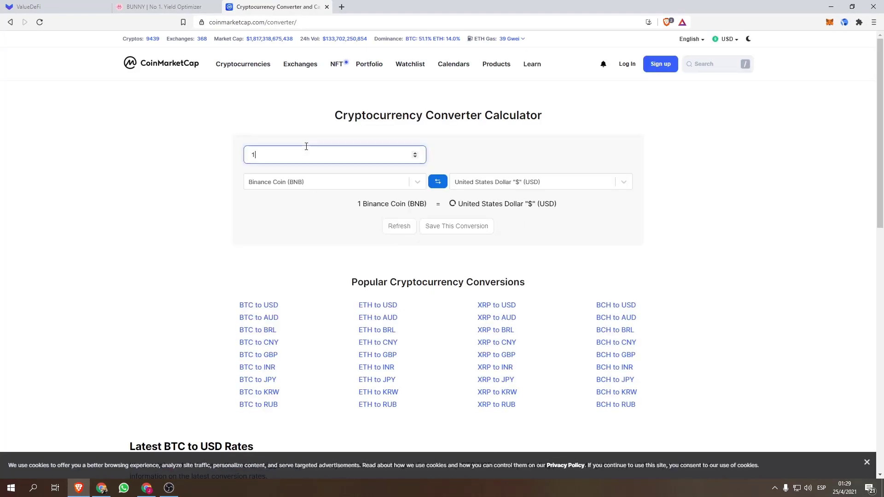
{"action": "key", "text": "BackSpace"}
{"action": "key", "text": "ctrl+v"}
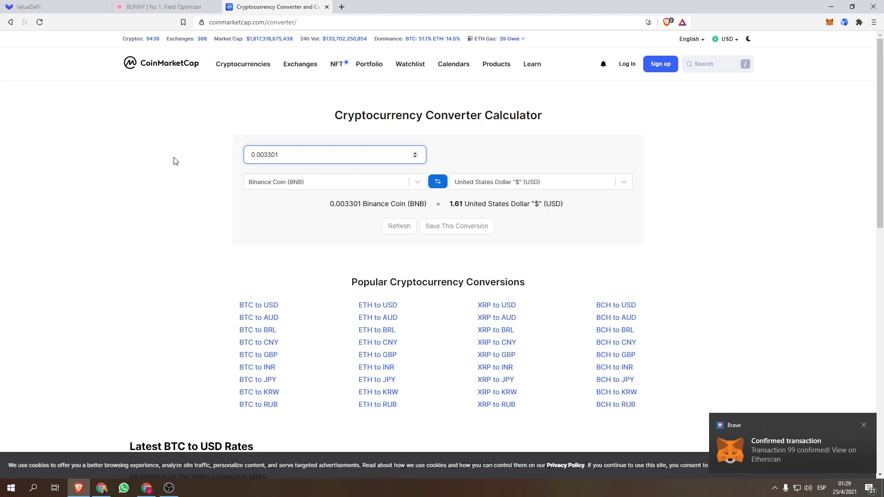
Return to ValueDeFi, approve the vault shares for staking with MetaMask confirmation, and close the Deposit & Stake dialog without staking.
{"action": "left_click", "coordinate": [18, 7]}
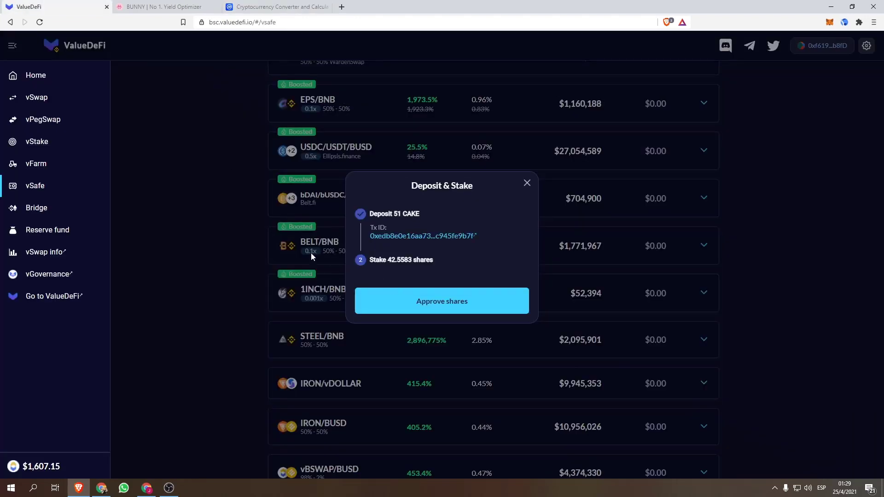
{"action": "left_click", "coordinate": [437, 310]}
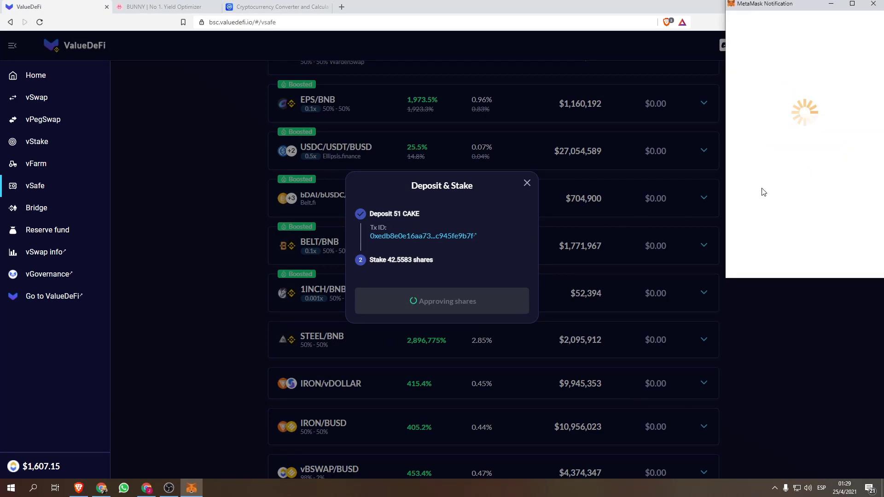
{"action": "scroll", "coordinate": [795, 200], "scroll_direction": "down", "scroll_amount": 1}
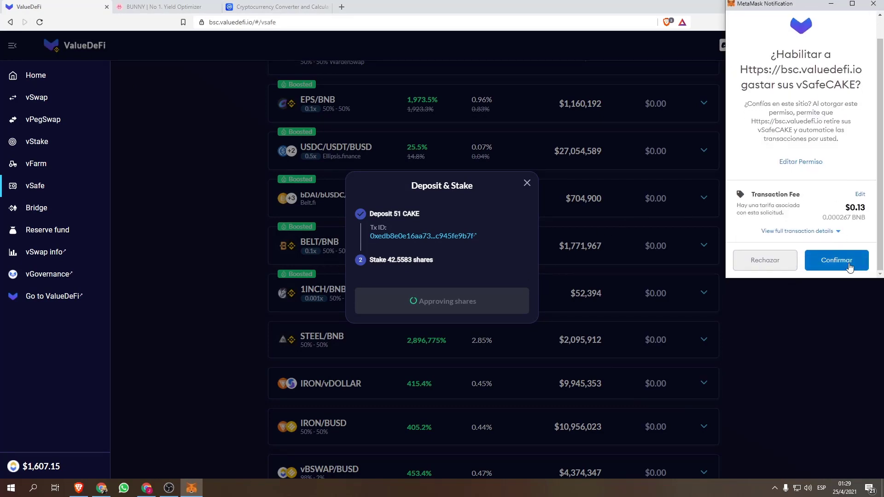
{"action": "left_click", "coordinate": [850, 267]}
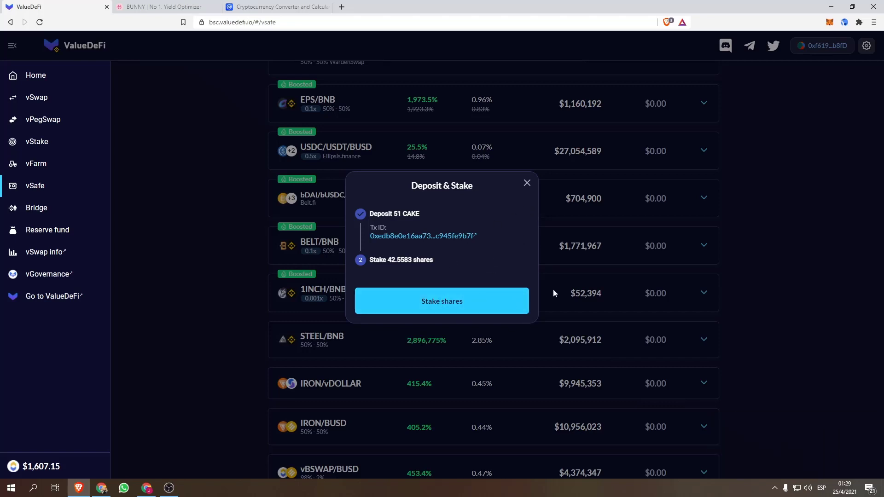
{"action": "left_click", "coordinate": [528, 184]}
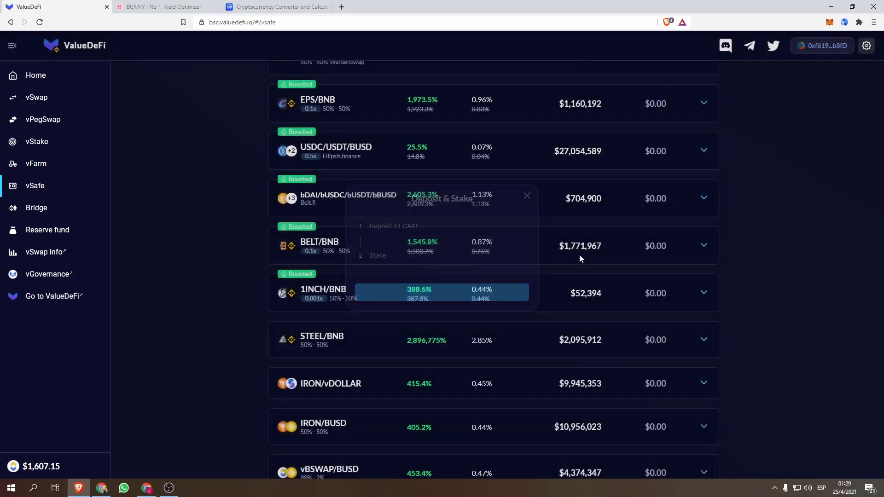
Examine the CAKE vault's share price, APY and deposited amount, collapsing and re-expanding its details.
{"action": "scroll", "coordinate": [579, 257], "scroll_direction": "down", "scroll_amount": 3}
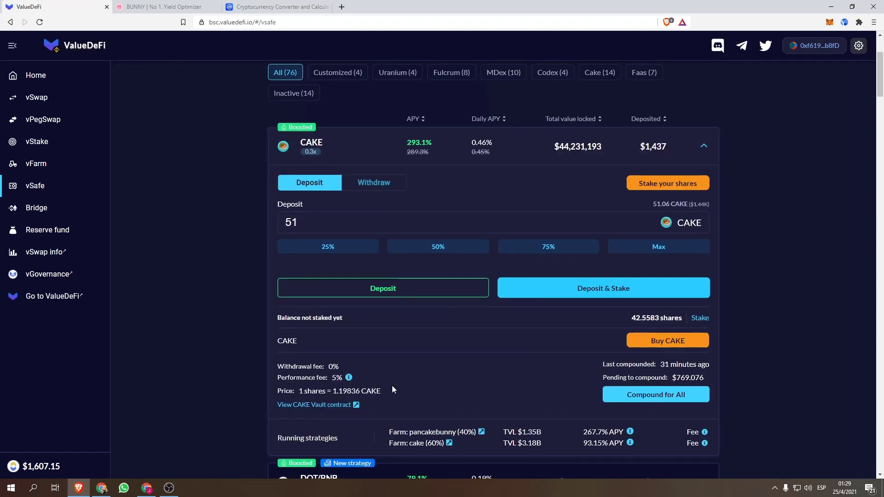
{"action": "left_click_drag", "start_coordinate": [299, 391], "coordinate": [352, 391]}
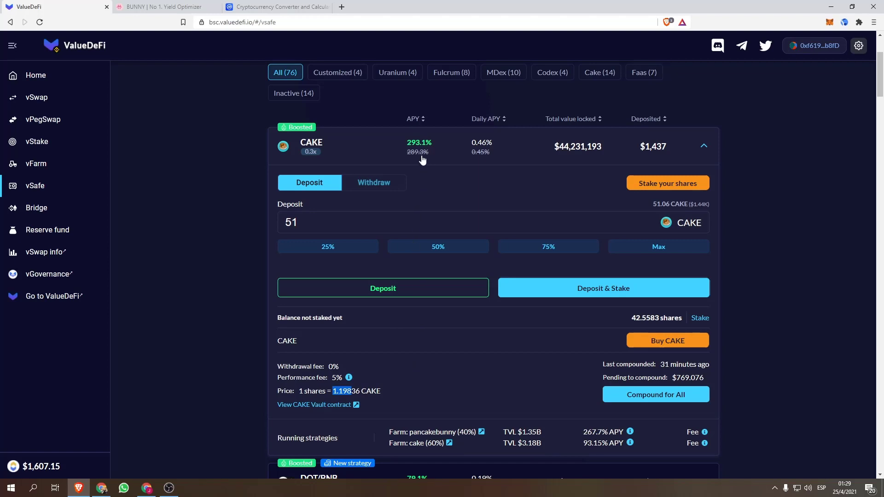
{"action": "mouse_move", "coordinate": [424, 147]}
{"action": "left_click", "coordinate": [705, 148]}
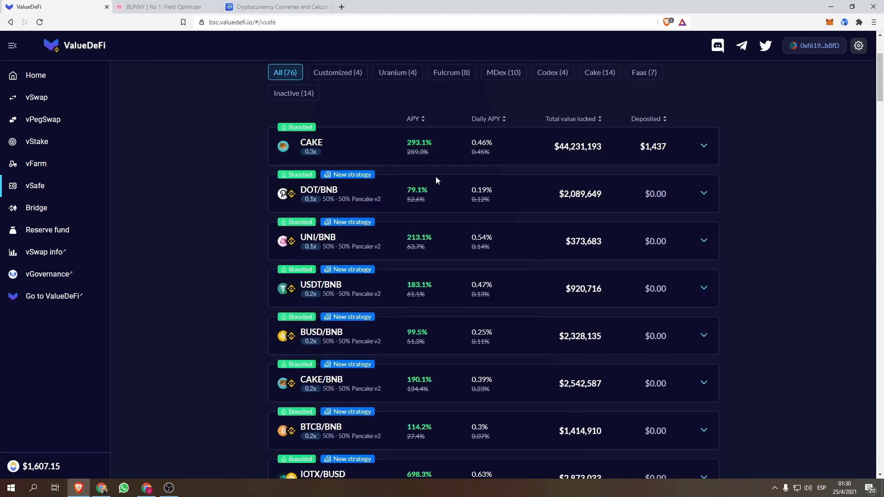
{"action": "left_click", "coordinate": [705, 150]}
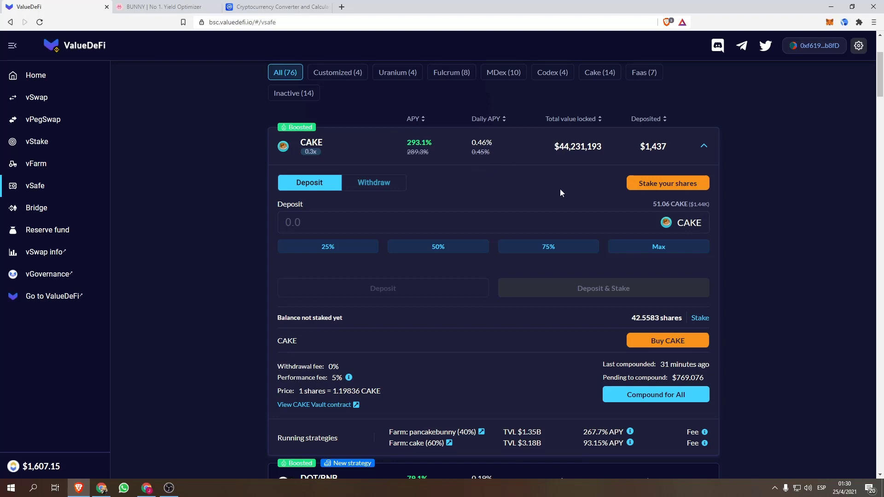
Switch to PancakeBunny and open the auto-compounding CAKE pool.
{"action": "left_click", "coordinate": [172, 7]}
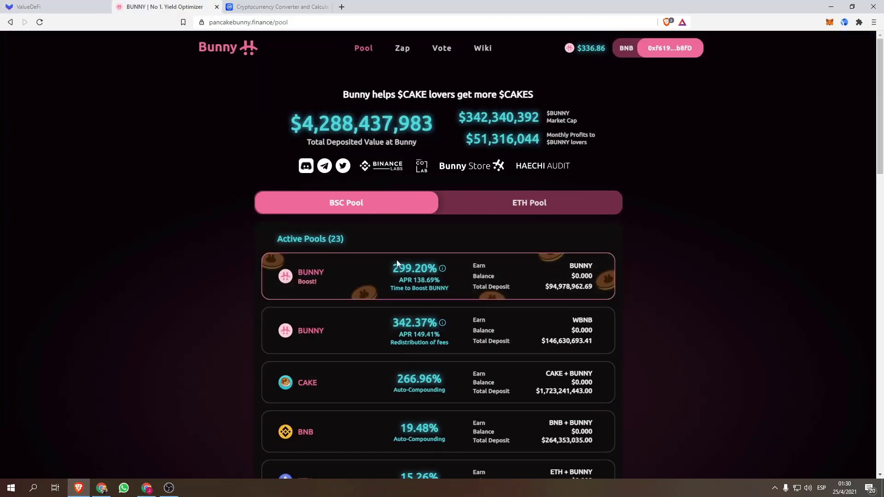
{"action": "scroll", "coordinate": [707, 369], "scroll_direction": "down", "scroll_amount": 2}
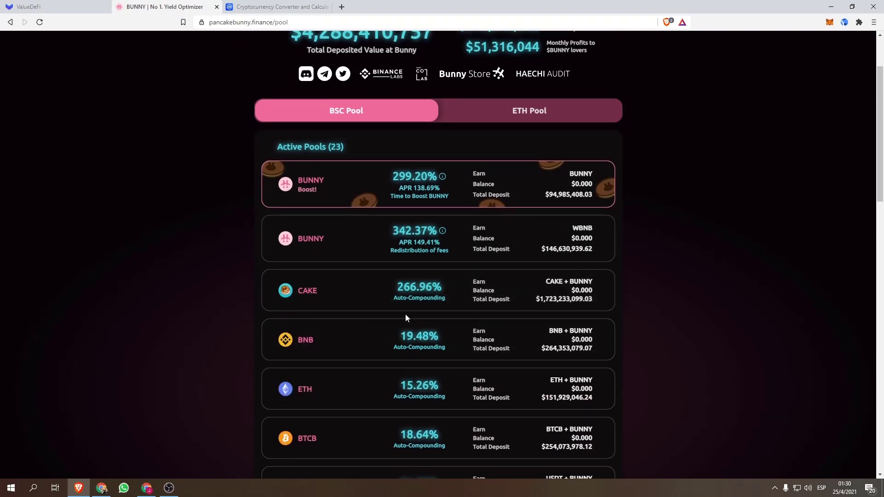
{"action": "left_click", "coordinate": [371, 299]}
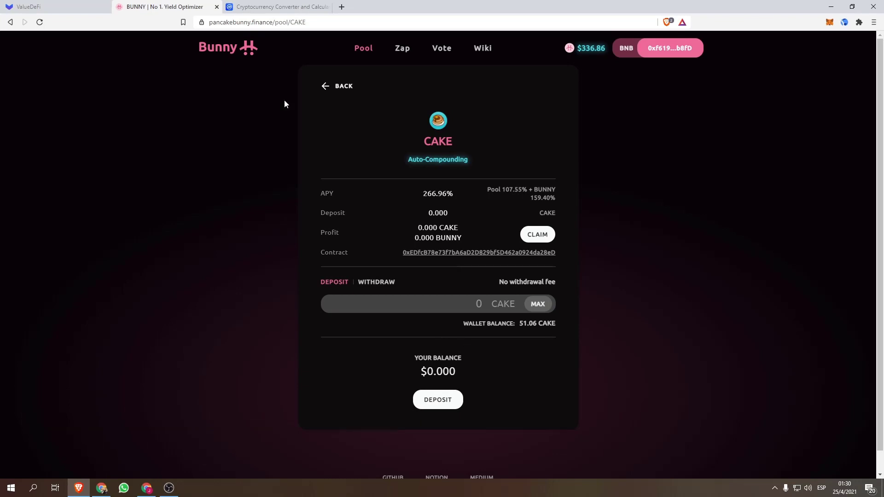
Switch to the CoinMarketCap converter and convert 0.002001 BNB to US dollars.
{"action": "left_click", "coordinate": [266, 11]}
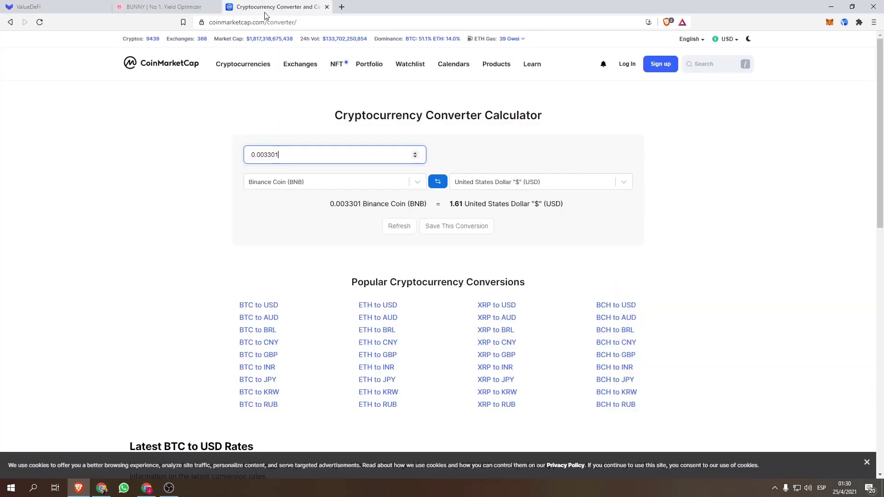
{"action": "double_click", "coordinate": [263, 157]}
{"action": "type", "text": "0.00200"}
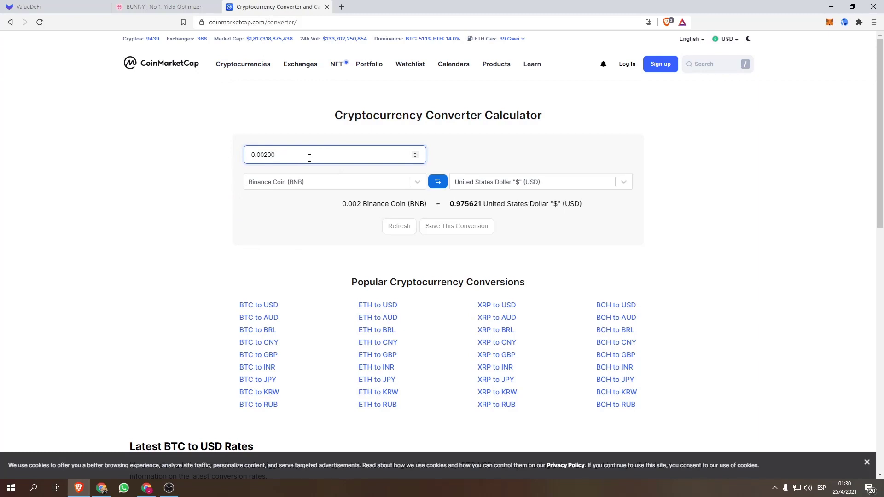
{"action": "type", "text": "1"}
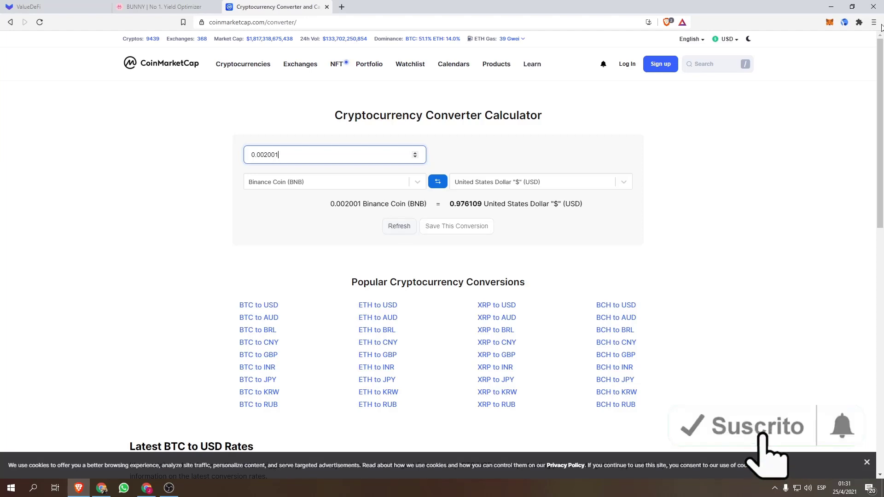
Return to PancakeBunny's CAKE pool and request a deposit of 51 CAKE.
{"action": "left_click", "coordinate": [116, 5]}
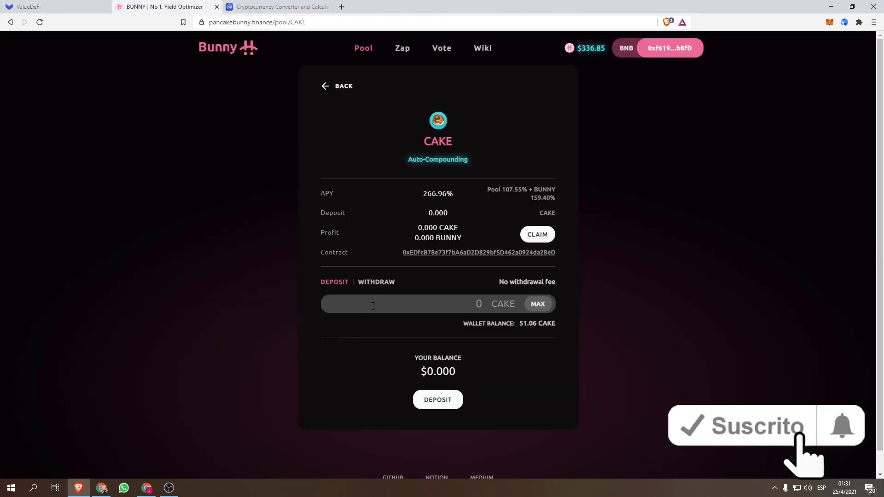
{"action": "type", "text": "51"}
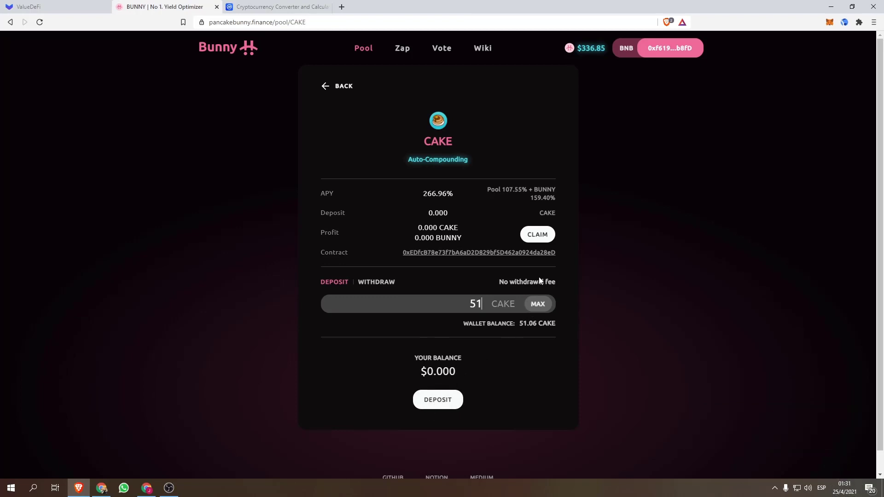
{"action": "left_click", "coordinate": [433, 405]}
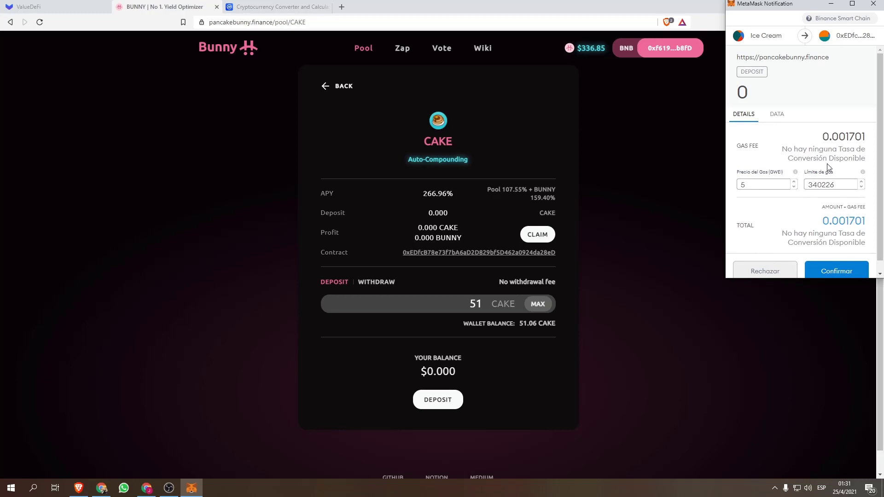
Copy the 0.001701 BNB gas fee of the deposit and convert it to US dollars in the CoinMarketCap converter.
{"action": "left_click_drag", "start_coordinate": [822, 136], "coordinate": [881, 170]}
{"action": "key", "text": "ctrl+c"}
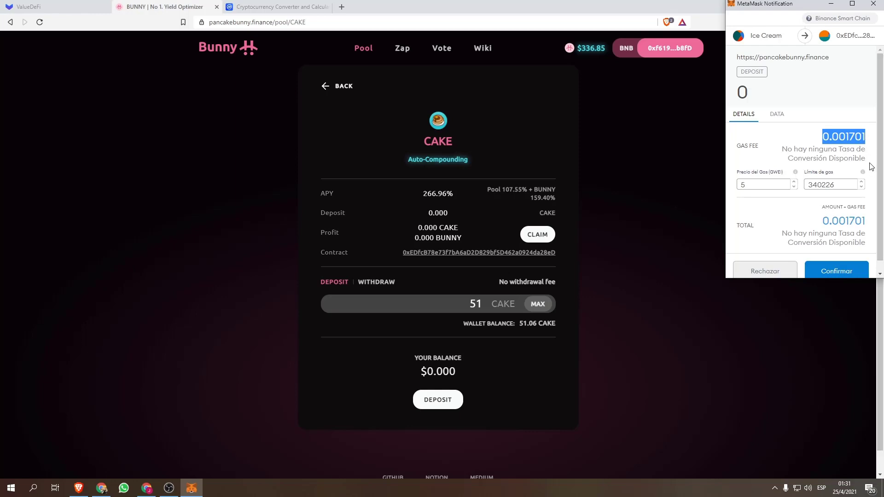
{"action": "left_click", "coordinate": [279, 6]}
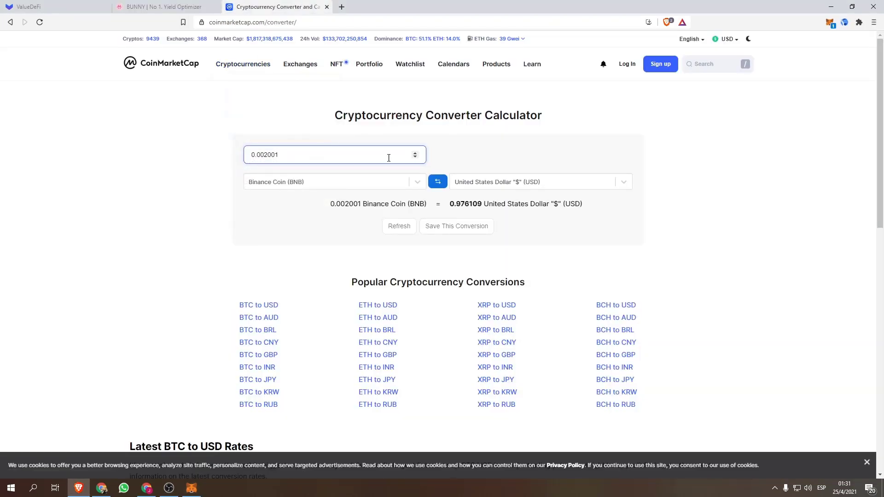
{"action": "left_click_drag", "start_coordinate": [390, 156], "coordinate": [207, 156]}
{"action": "key", "text": "ctrl+v"}
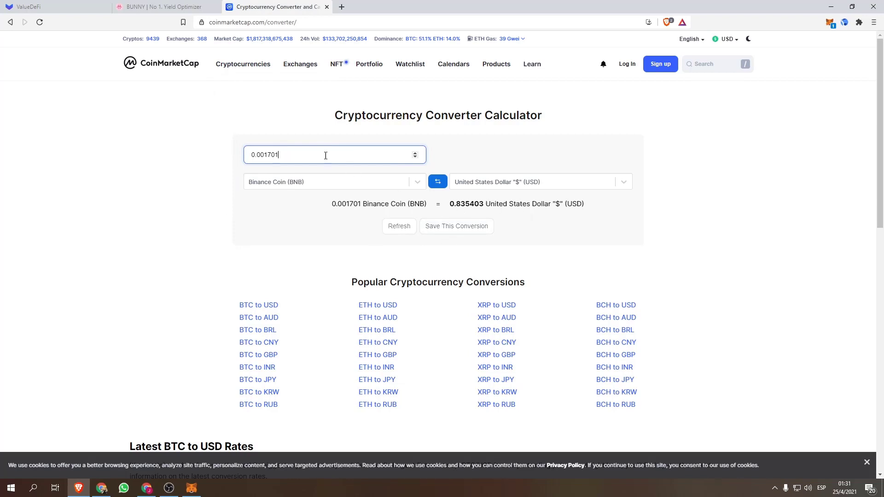
Return to PancakeBunny, confirm the 51 CAKE deposit in MetaMask and dismiss the transaction notification.
{"action": "left_click", "coordinate": [156, 7]}
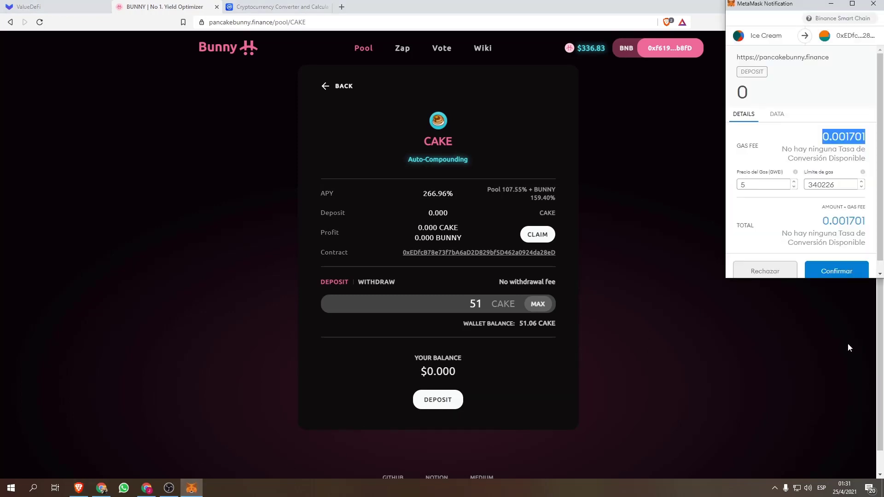
{"action": "left_click", "coordinate": [844, 269]}
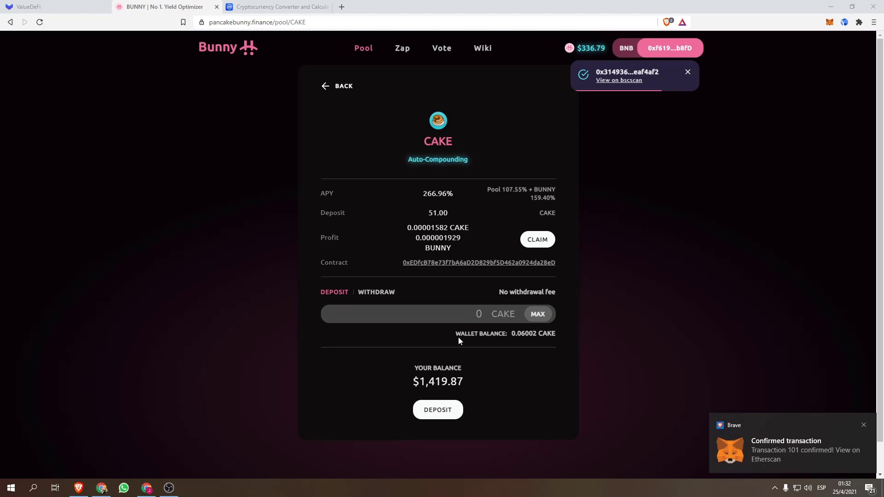
{"action": "left_click", "coordinate": [863, 425]}
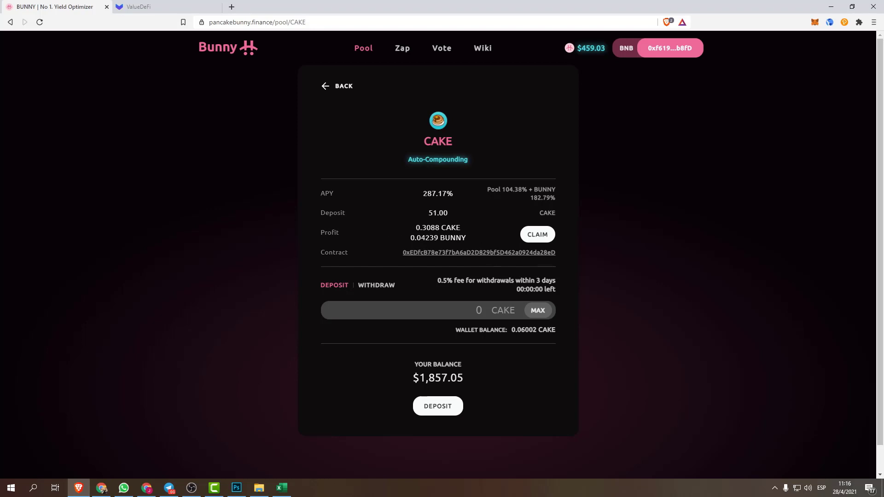
Copy the CAKE profit of 0.3088 from the pool into Excel cell E12, labelled "Cake" in D12.
{"action": "double_click", "coordinate": [427, 228]}
{"action": "right_click", "coordinate": [427, 229]}
{"action": "left_click", "coordinate": [462, 236]}
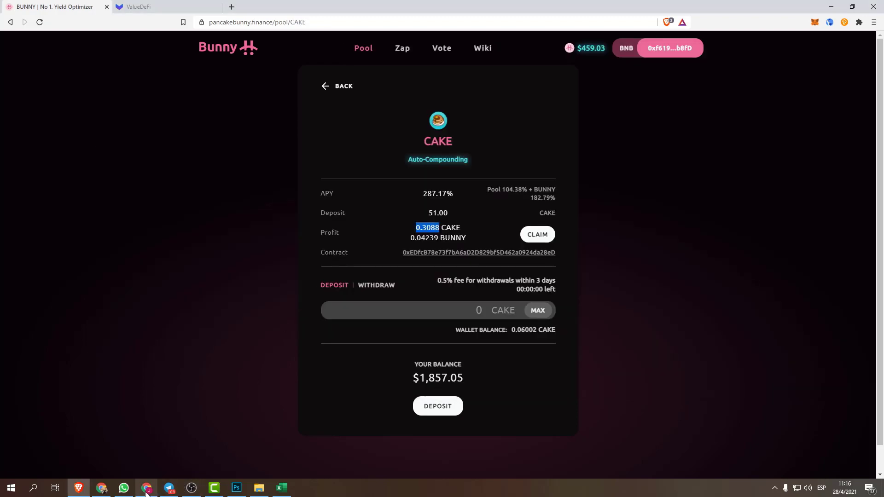
{"action": "left_click", "coordinate": [281, 488]}
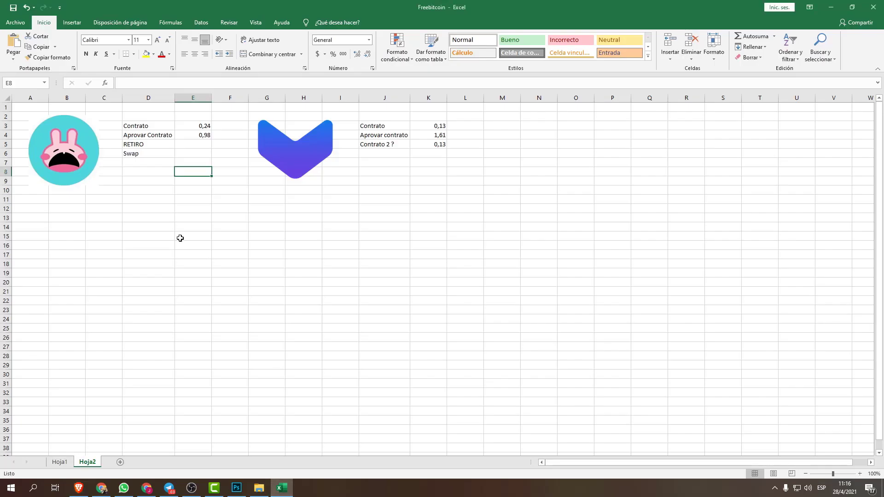
{"action": "left_click", "coordinate": [133, 200]}
{"action": "left_click", "coordinate": [138, 208]}
{"action": "type", "text": "Cake"}
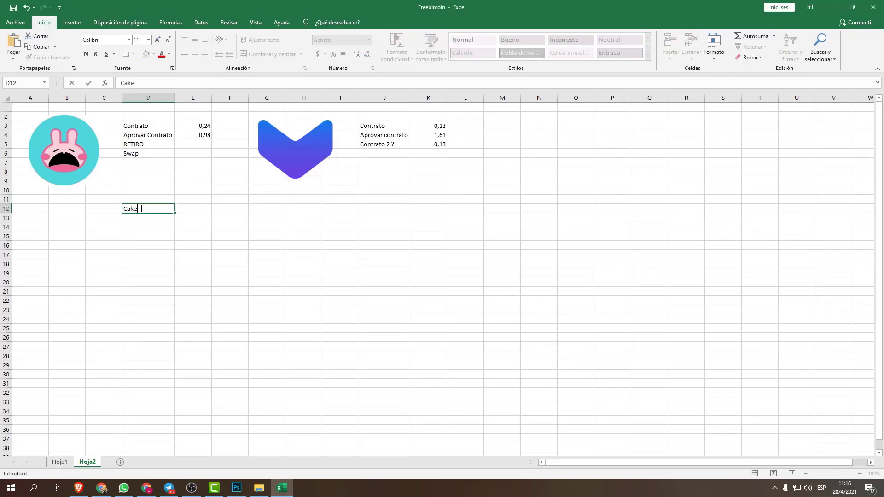
{"action": "key", "text": "Tab"}
{"action": "key", "text": "ctrl+v"}
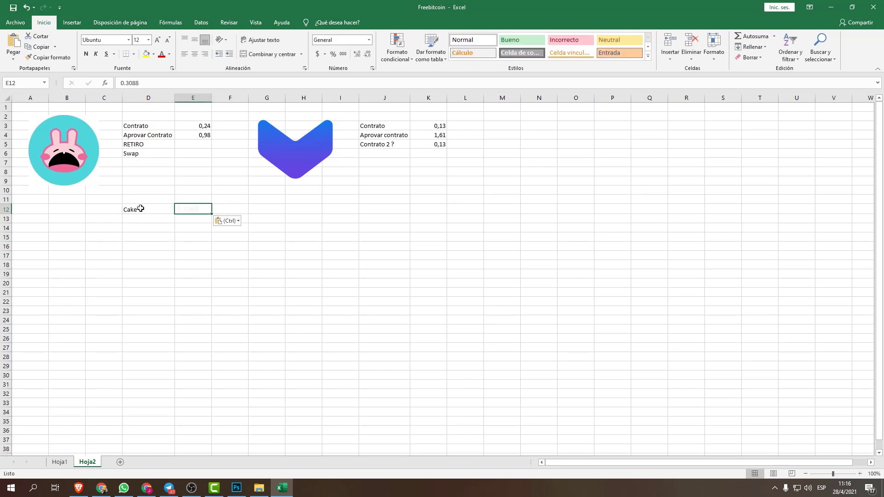
Set the font color of the CAKE profit value in E12 to red.
{"action": "left_click", "coordinate": [161, 54]}
{"action": "left_click", "coordinate": [155, 251]}
{"action": "key", "text": "Up"}
{"action": "key", "text": "Up"}
{"action": "key", "text": "Up"}
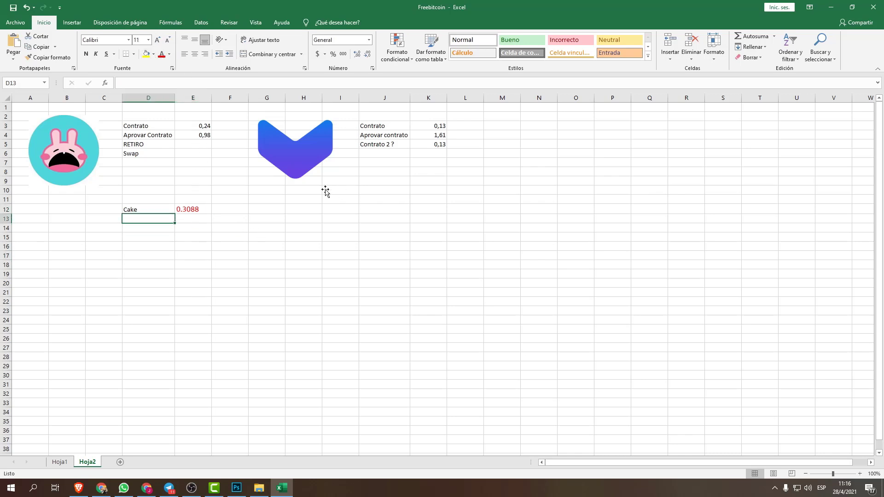
Return to PancakeBunny's CAKE pool and request a full exit that claims the profit and withdraws the deposit.
{"action": "key", "text": "alt+Tab"}
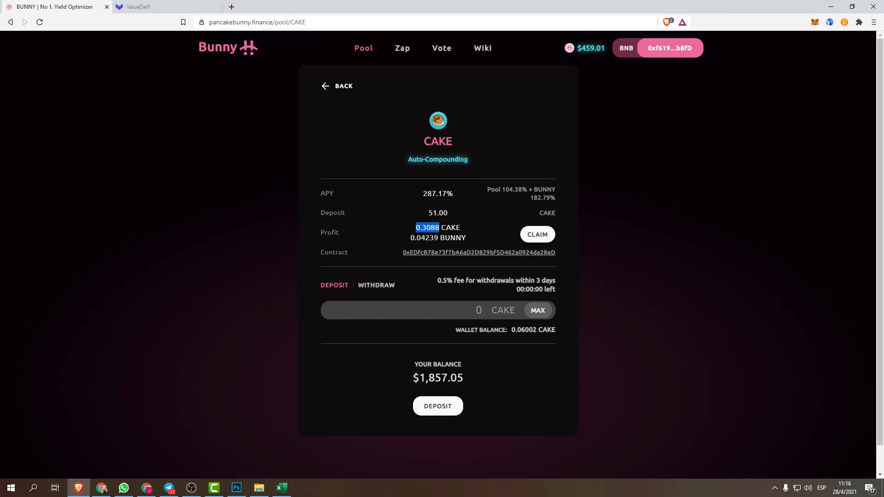
{"action": "double_click", "coordinate": [413, 237]}
{"action": "left_click", "coordinate": [376, 286]}
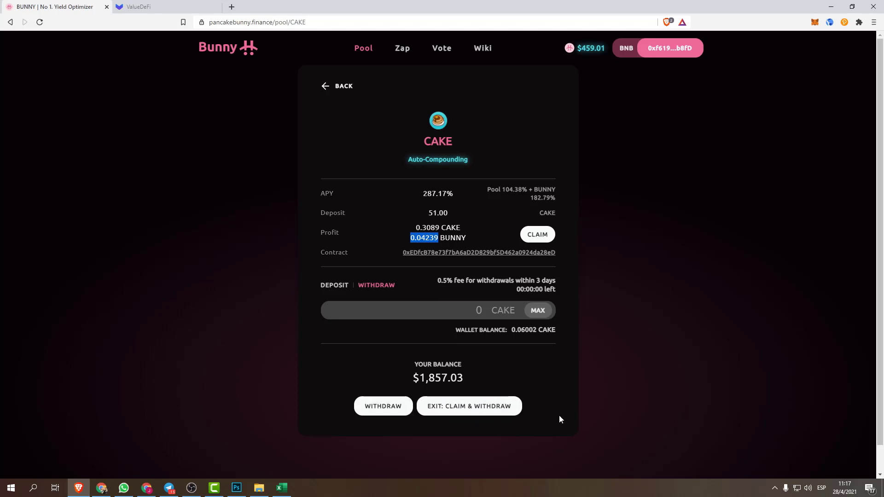
{"action": "left_click", "coordinate": [487, 410]}
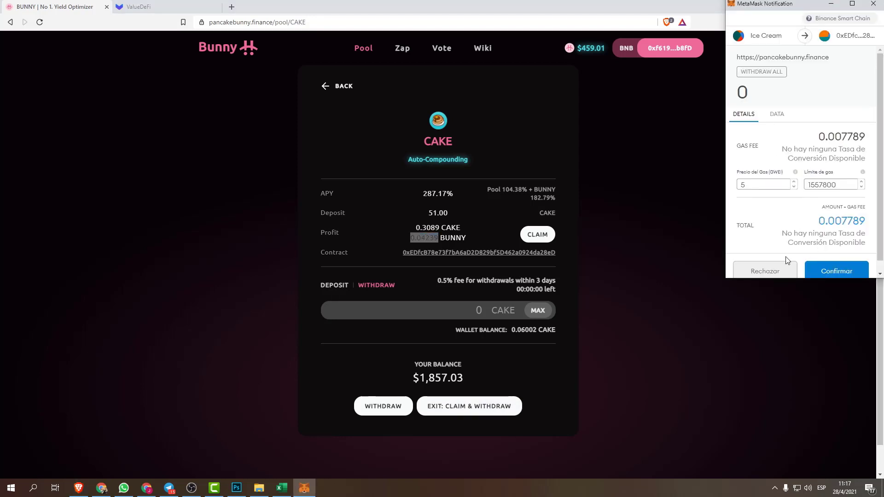
Copy the withdrawal's gas fee of 0.007789 BNB and open the CoinMarketCap converter in a new tab.
{"action": "left_click_drag", "start_coordinate": [864, 136], "coordinate": [816, 138]}
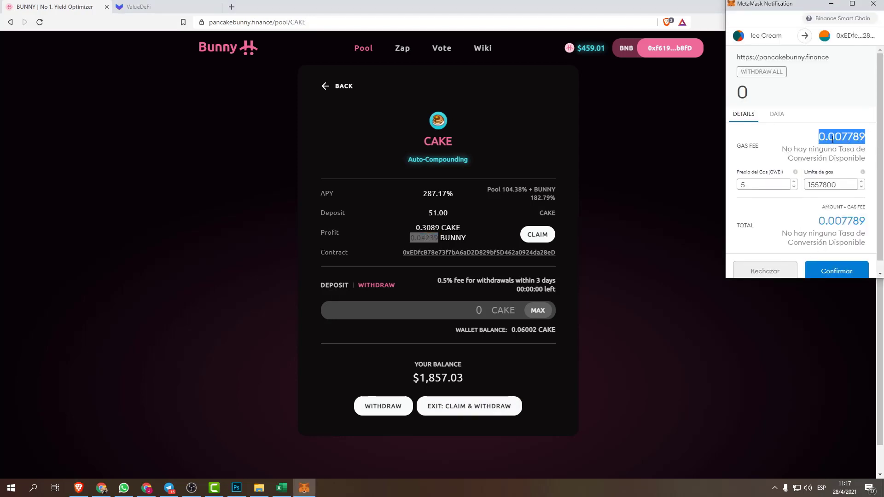
{"action": "right_click", "coordinate": [833, 139]}
{"action": "left_click", "coordinate": [831, 149]}
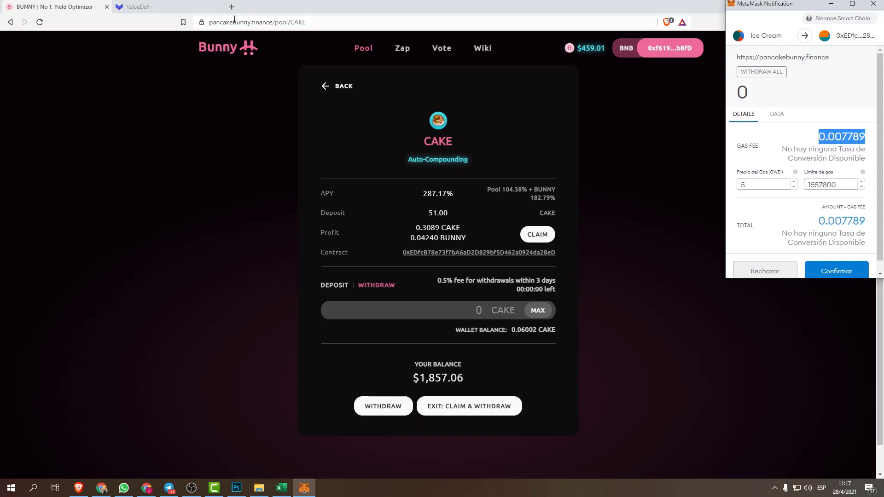
{"action": "left_click", "coordinate": [232, 7]}
{"action": "type", "text": "cob"}
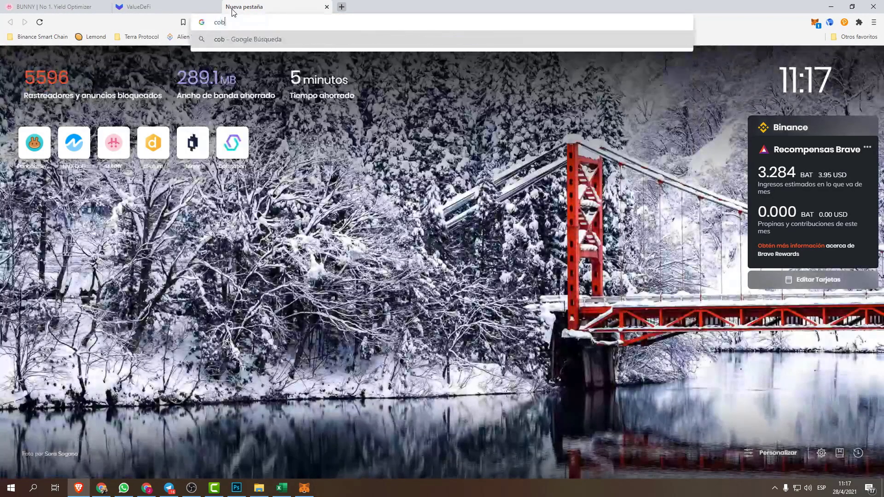
{"action": "key", "text": "BackSpace"}
{"action": "type", "text": "n"}
{"action": "key", "text": "Down"}
{"action": "key", "text": "Return"}
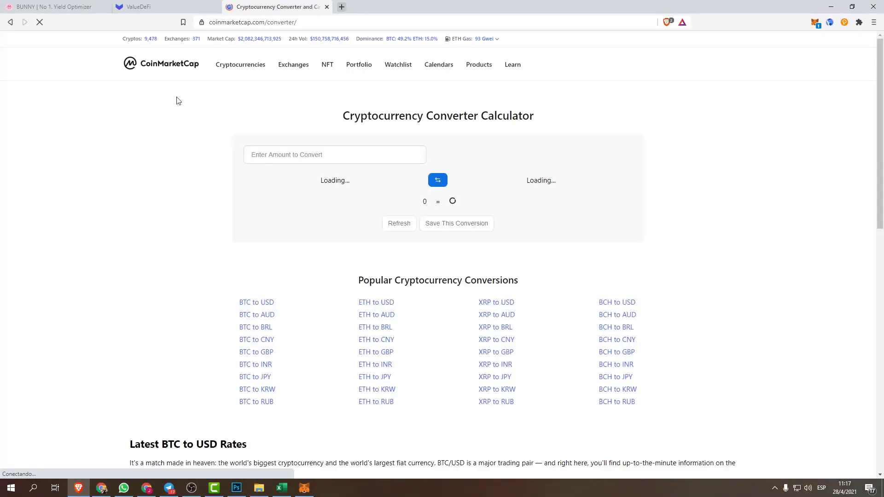
Convert 0.007789 Binance Coin (BNB) to US dollars in the converter.
{"action": "left_click", "coordinate": [294, 157]}
{"action": "key", "text": "ctrl+a"}
{"action": "key", "text": "ctrl+v"}
{"action": "left_click_drag", "start_coordinate": [294, 157], "coordinate": [221, 152]}
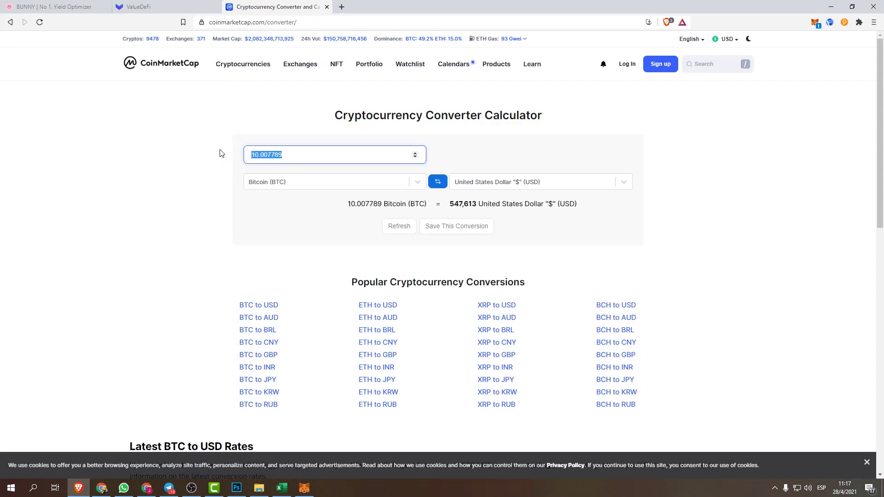
{"action": "left_click", "coordinate": [333, 182]}
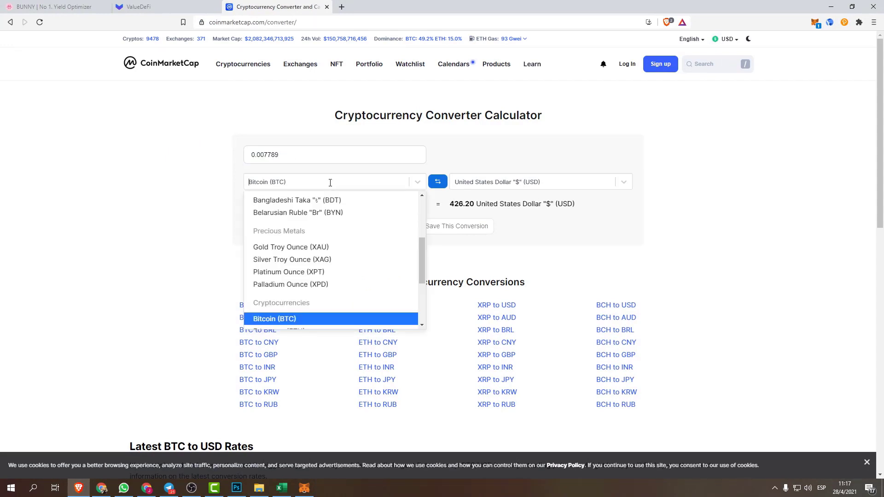
{"action": "type", "text": "bnb"}
{"action": "left_click", "coordinate": [305, 218]}
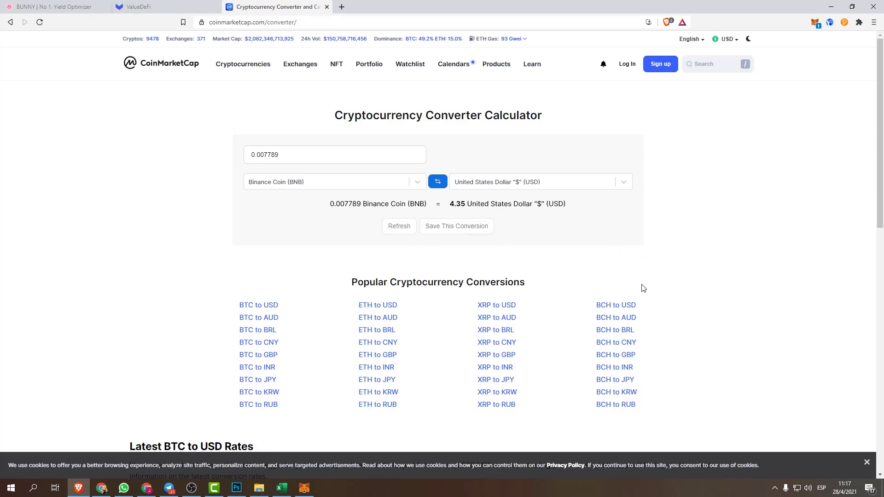
Bring up the pending MetaMask request, confirm the withdrawal and return to PancakeBunny's CAKE pool.
{"action": "left_click", "coordinate": [39, 4]}
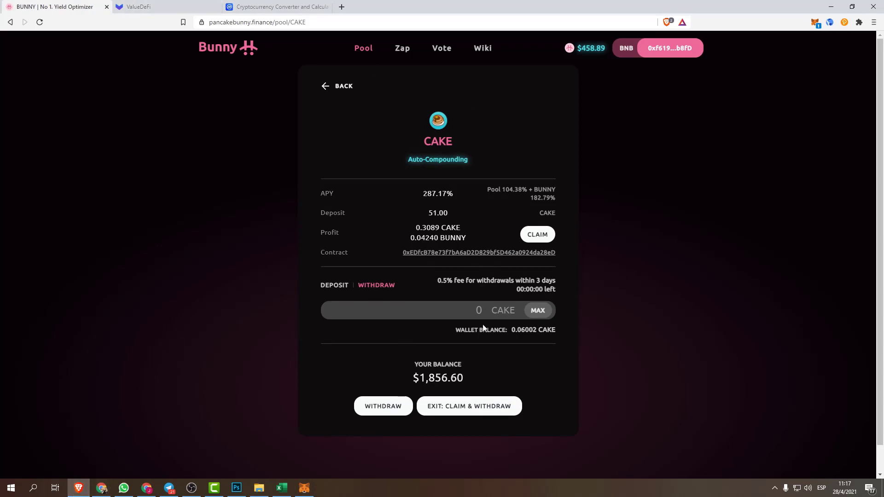
{"action": "left_click", "coordinate": [81, 490]}
{"action": "left_click", "coordinate": [81, 490]}
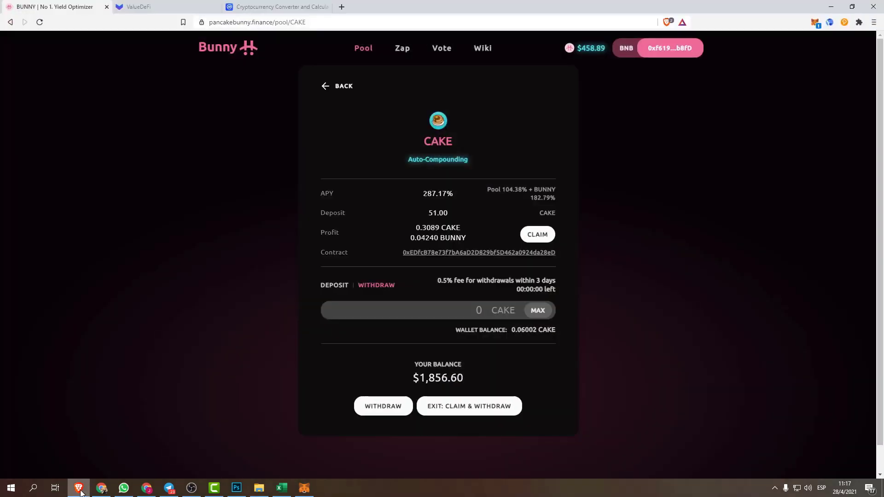
{"action": "left_click", "coordinate": [82, 490]}
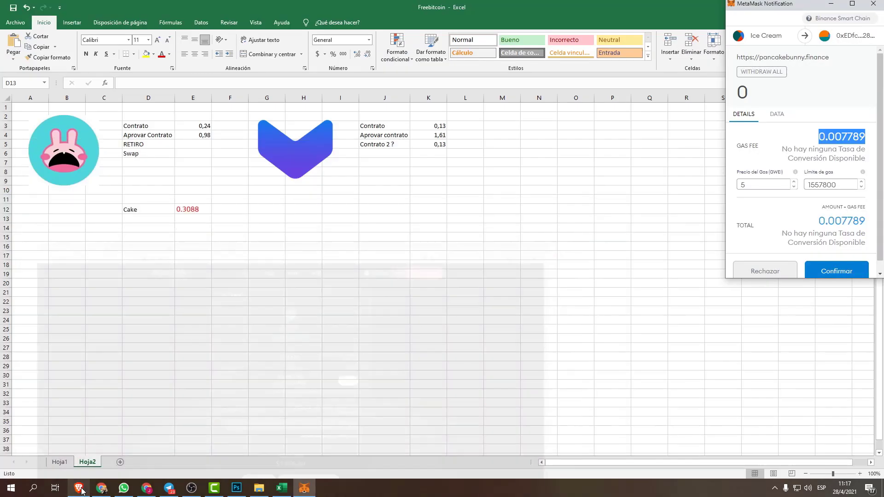
{"action": "left_click", "coordinate": [836, 274]}
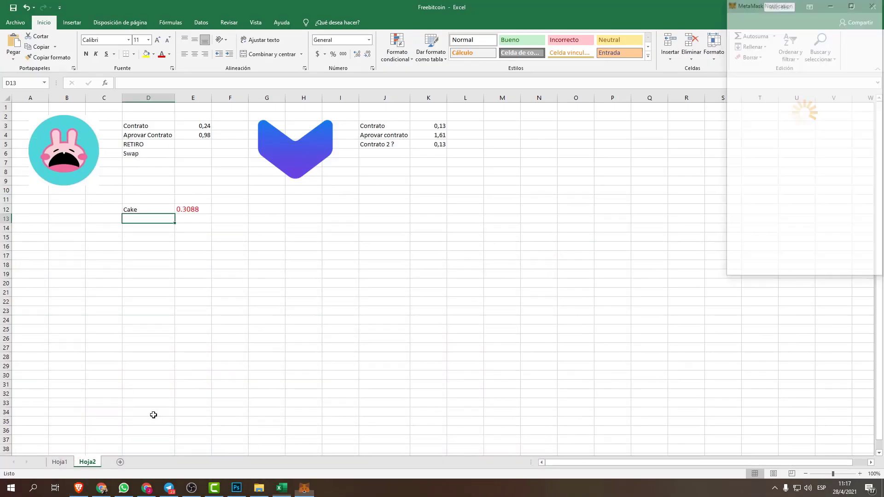
{"action": "left_click", "coordinate": [80, 492]}
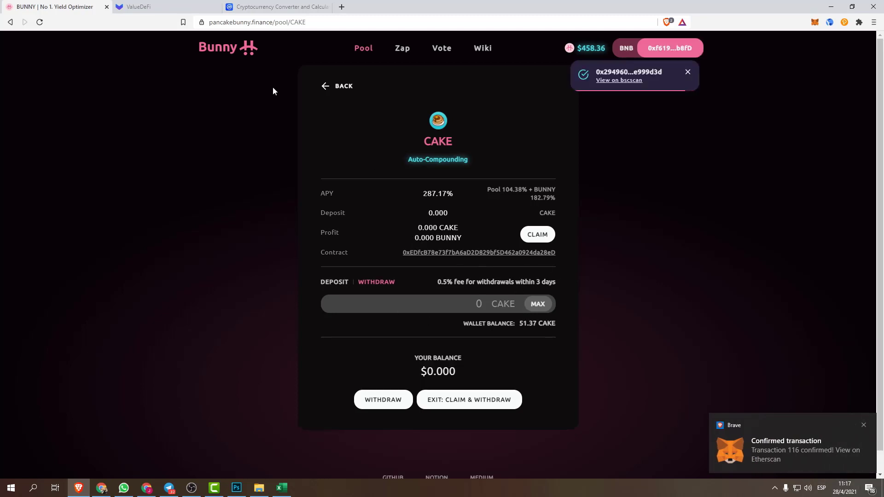
Copy the converted withdrawal fee of 4.35 dollars from CoinMarketCap into Excel cell E5 beside "RETIRO".
{"action": "left_click", "coordinate": [325, 5]}
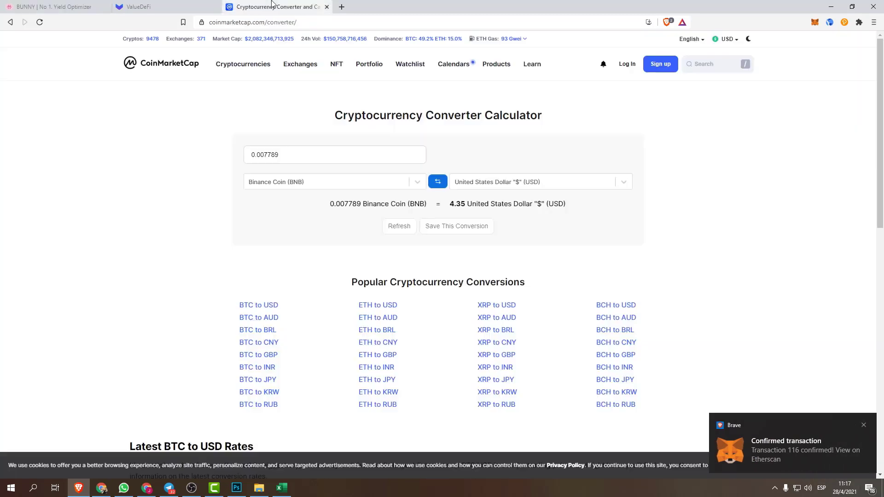
{"action": "left_click", "coordinate": [52, 5]}
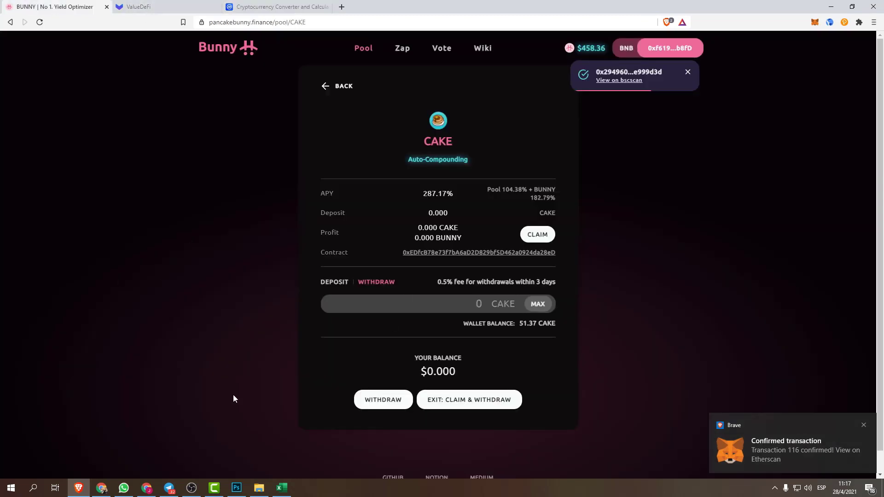
{"action": "mouse_move", "coordinate": [280, 493]}
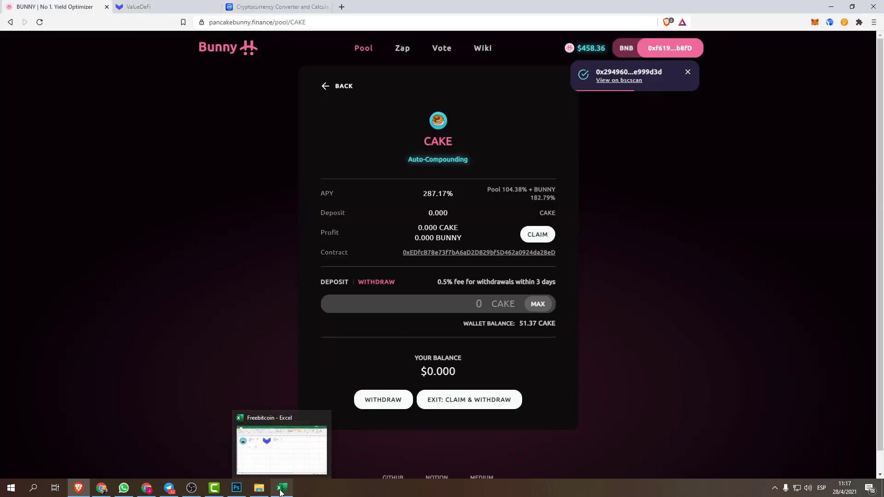
{"action": "left_click", "coordinate": [276, 6]}
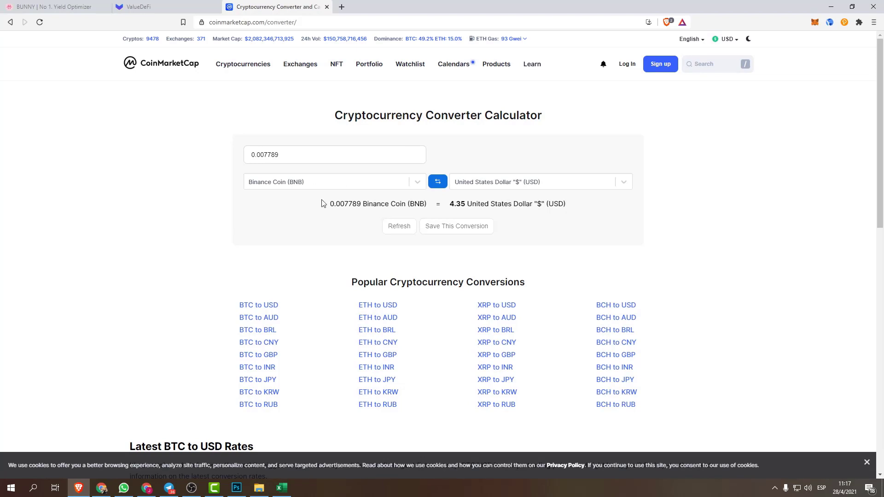
{"action": "double_click", "coordinate": [466, 204]}
{"action": "right_click", "coordinate": [452, 201]}
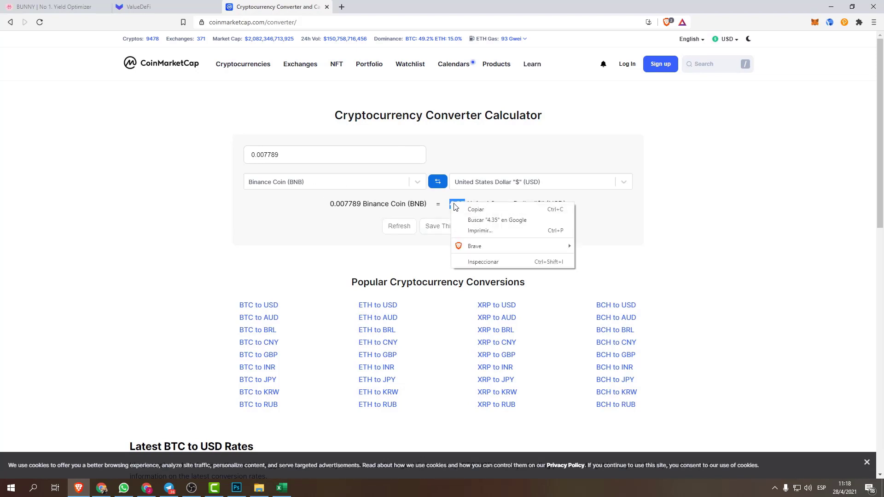
{"action": "left_click", "coordinate": [477, 208]}
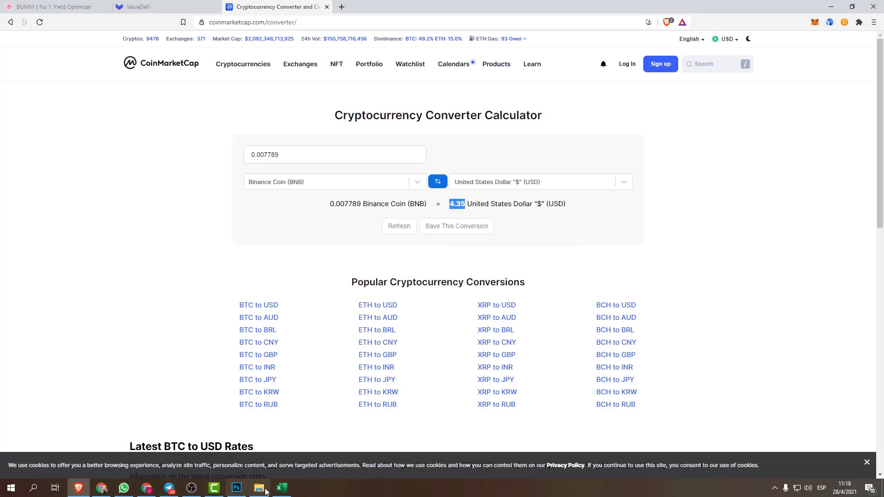
{"action": "left_click", "coordinate": [282, 488]}
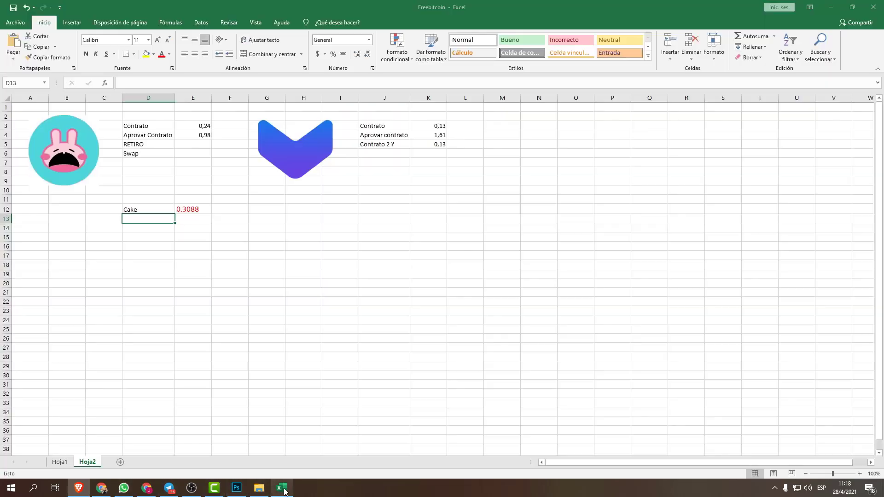
{"action": "left_click", "coordinate": [192, 154]}
{"action": "left_click", "coordinate": [196, 146]}
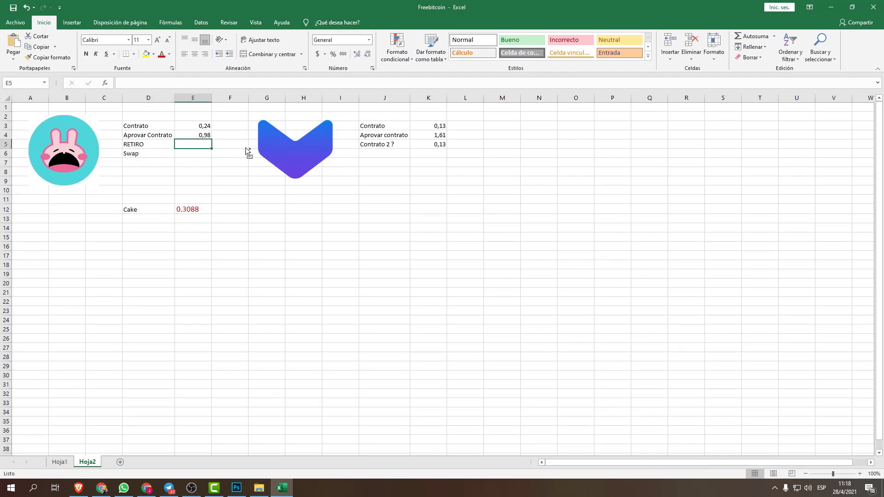
{"action": "key", "text": "ctrl+v"}
{"action": "left_click", "coordinate": [179, 180]}
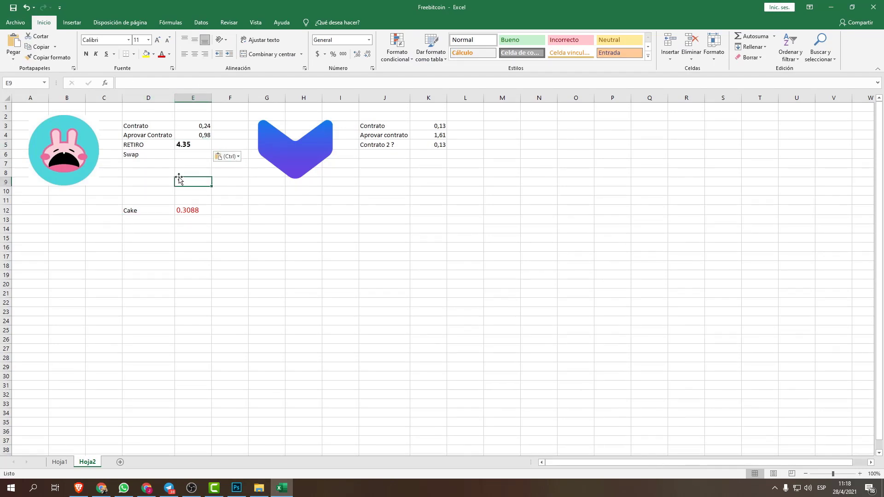
Return to PancakeBunny's Zap page and set up a conversion of the maximum BUNNY balance to CAKE.
{"action": "mouse_move", "coordinate": [86, 487]}
{"action": "left_click", "coordinate": [76, 490]}
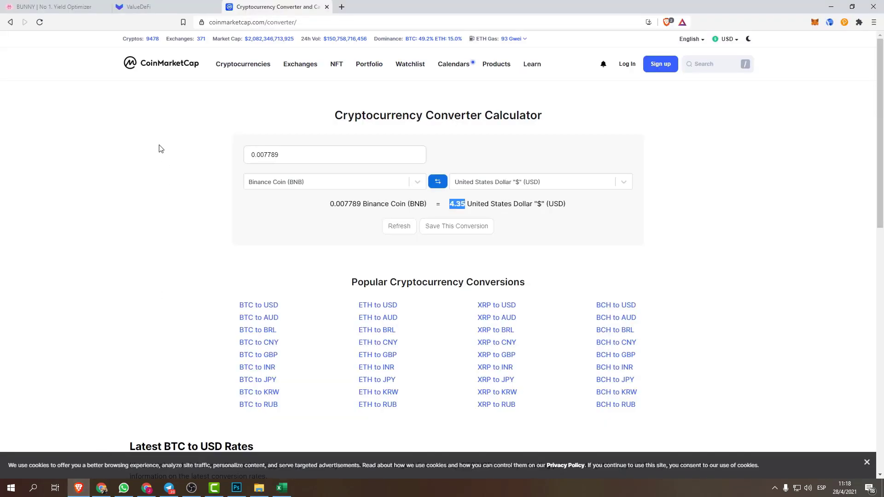
{"action": "left_click", "coordinate": [65, 5]}
{"action": "left_click", "coordinate": [402, 52]}
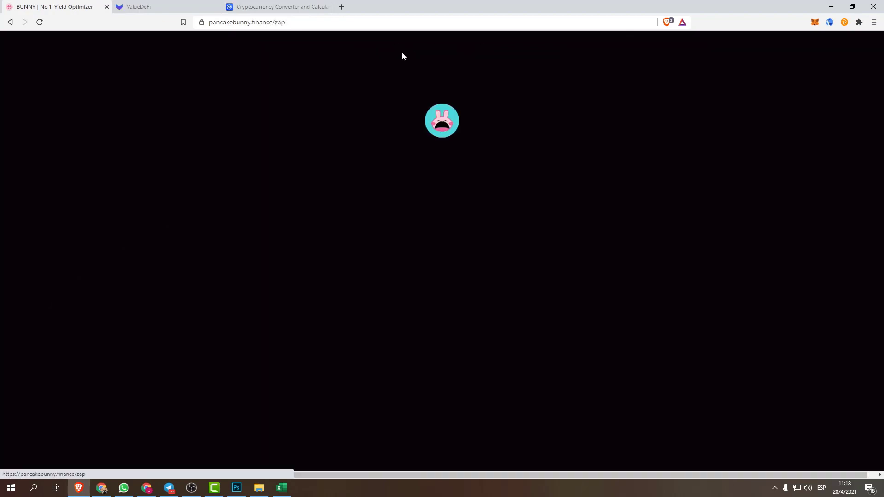
{"action": "left_click", "coordinate": [505, 203]}
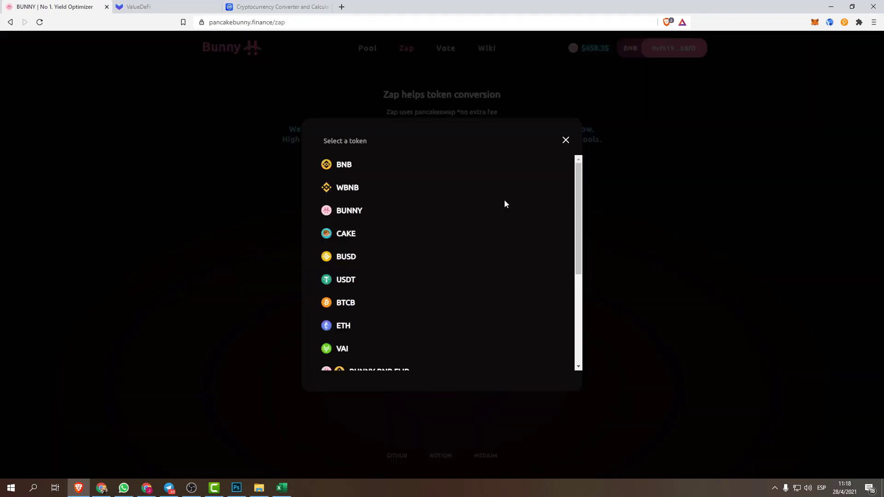
{"action": "left_click", "coordinate": [354, 212]}
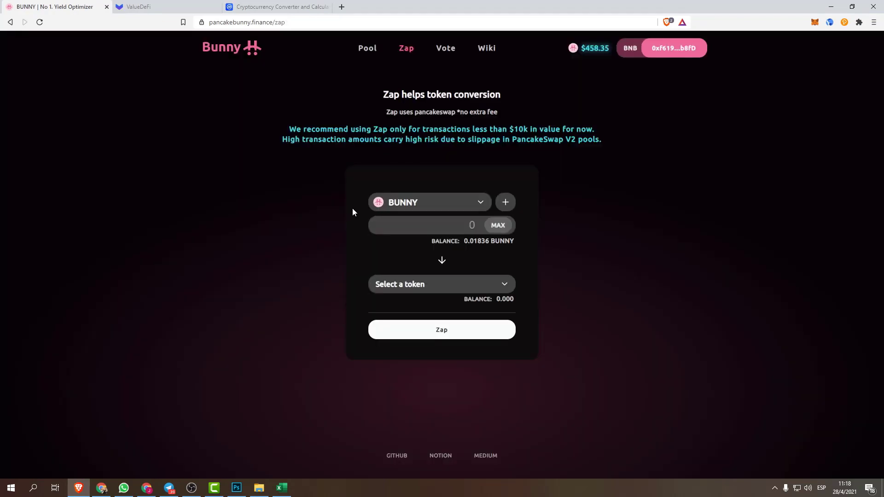
{"action": "left_click", "coordinate": [501, 228]}
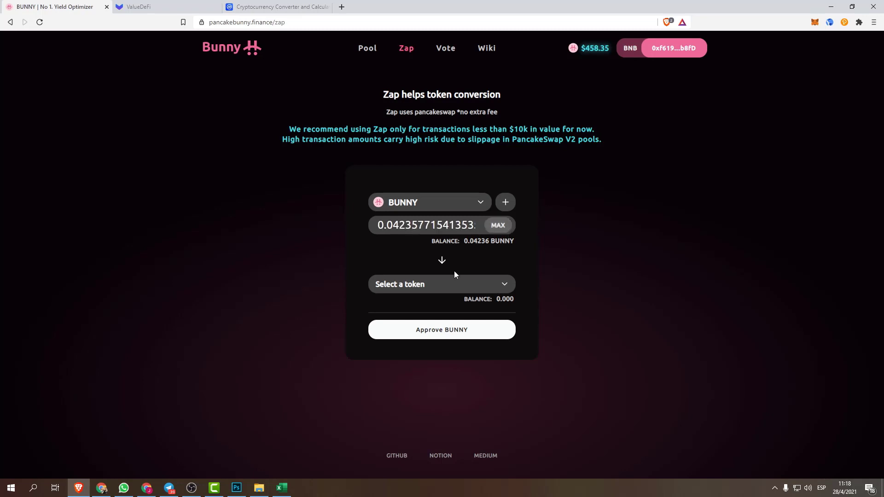
{"action": "left_click", "coordinate": [504, 284]}
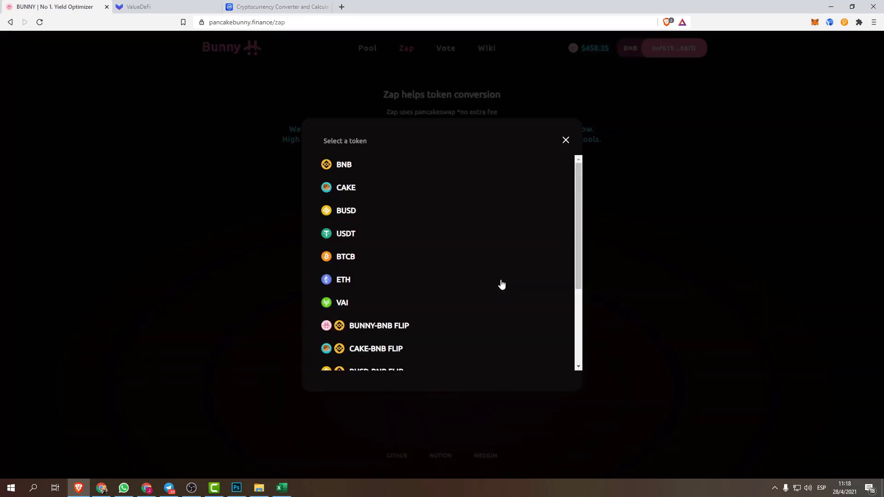
{"action": "left_click", "coordinate": [348, 189]}
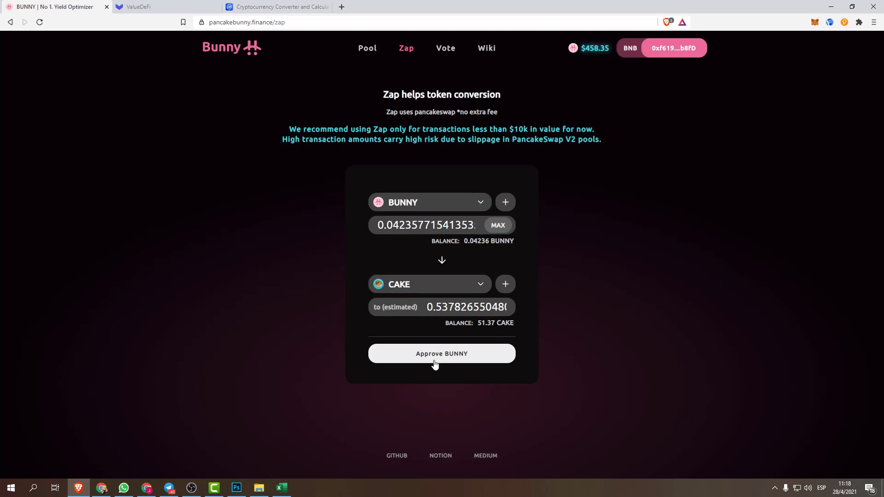
Request the BUNNY approval and record its MetaMask transaction fee of 0,21 in Excel cell E6 beside "Swap".
{"action": "left_click", "coordinate": [459, 356]}
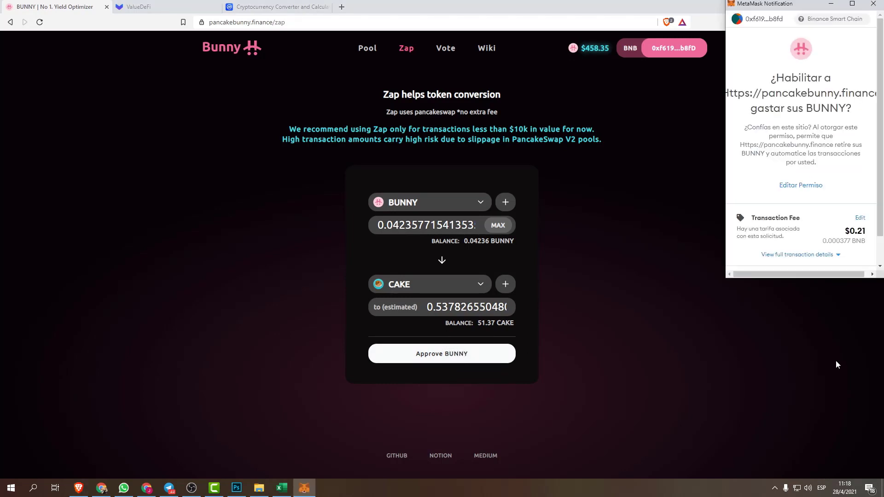
{"action": "scroll", "coordinate": [840, 184], "scroll_direction": "down", "scroll_amount": 2}
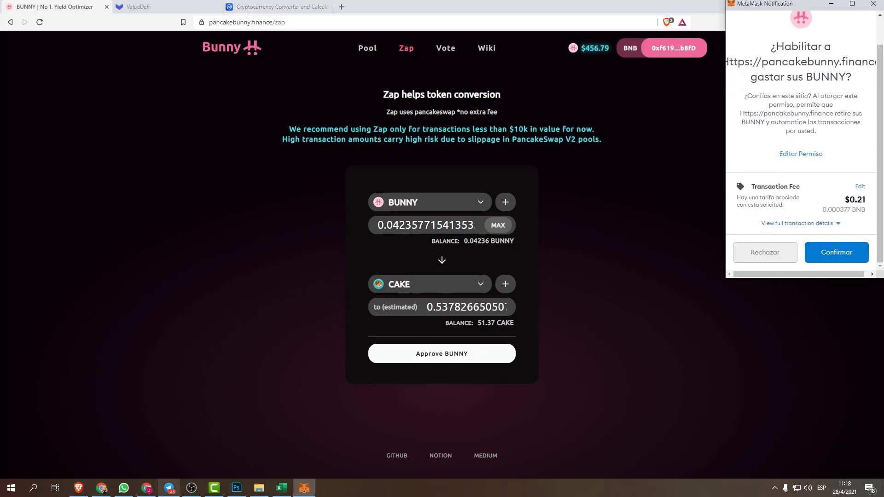
{"action": "left_click", "coordinate": [282, 488]}
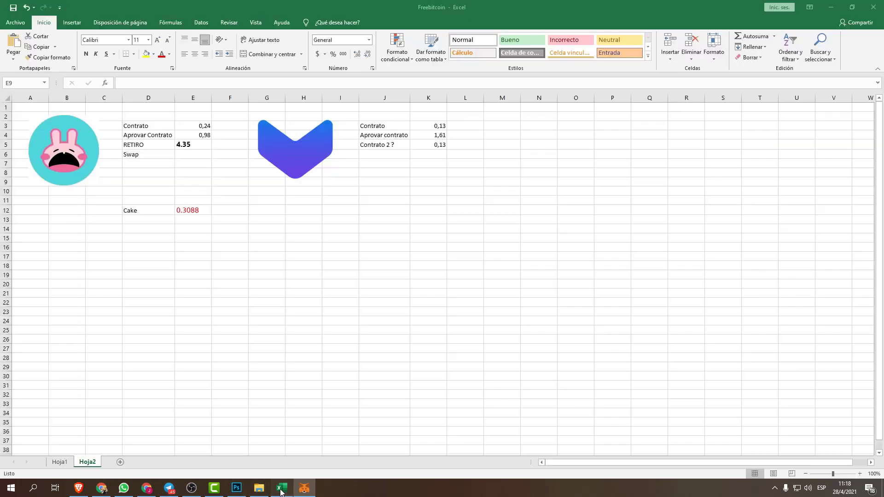
{"action": "left_click", "coordinate": [194, 157]}
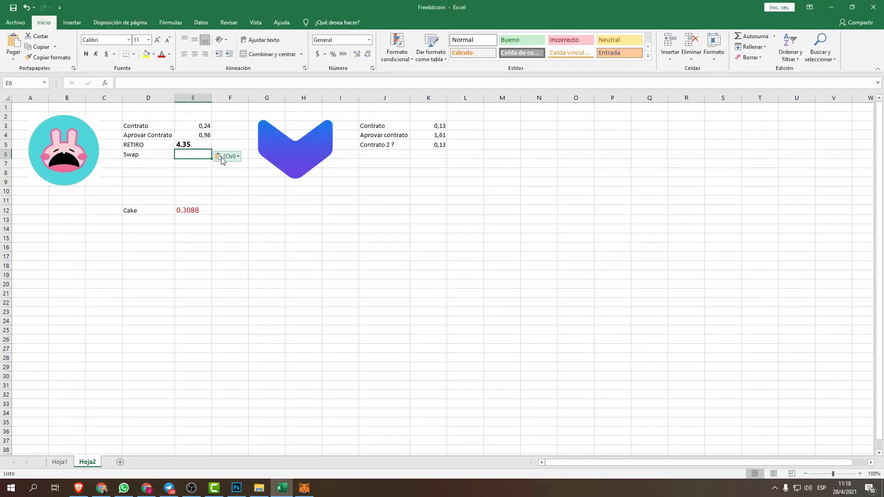
{"action": "type", "text": "0,"}
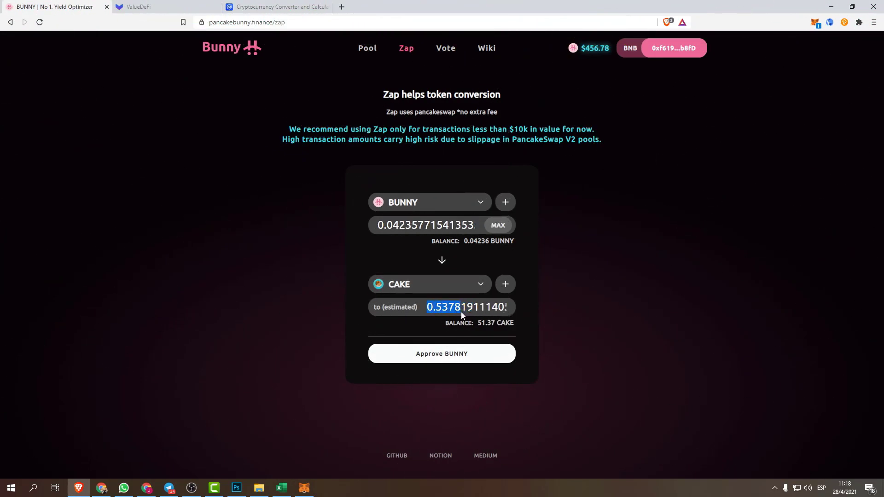
Copy 0.5378 from the estimated CAKE amount on the Zap page into Excel cell E13, below the first Cake value.
{"action": "right_click", "coordinate": [454, 307]}
{"action": "left_click", "coordinate": [478, 312]}
{"action": "left_click", "coordinate": [282, 487]}
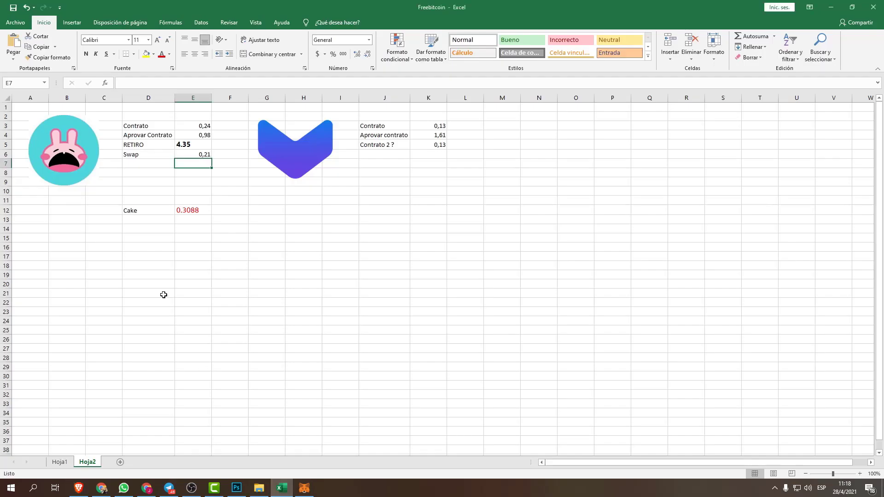
{"action": "left_click", "coordinate": [192, 221]}
{"action": "type", "text": "0.5378"}
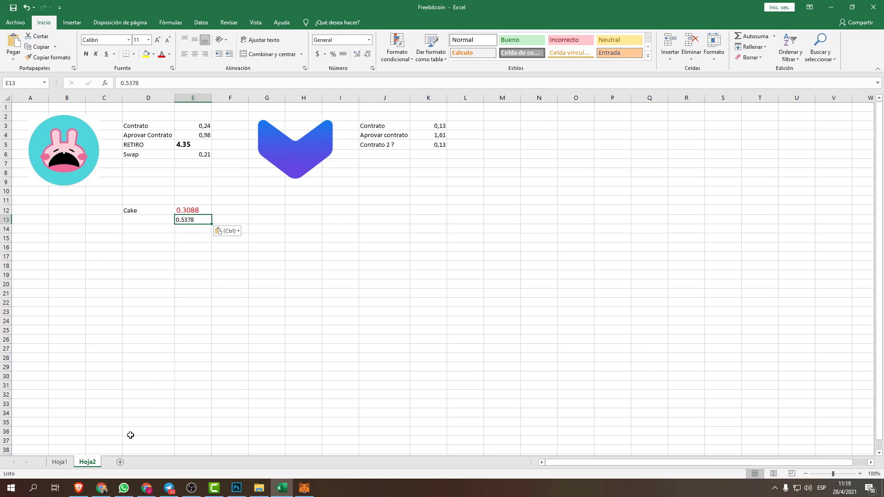
Return to PancakeBunny's Zap page and bring up the pending MetaMask request for the BUNNY approval.
{"action": "left_click", "coordinate": [112, 489]}
{"action": "left_click", "coordinate": [112, 489]}
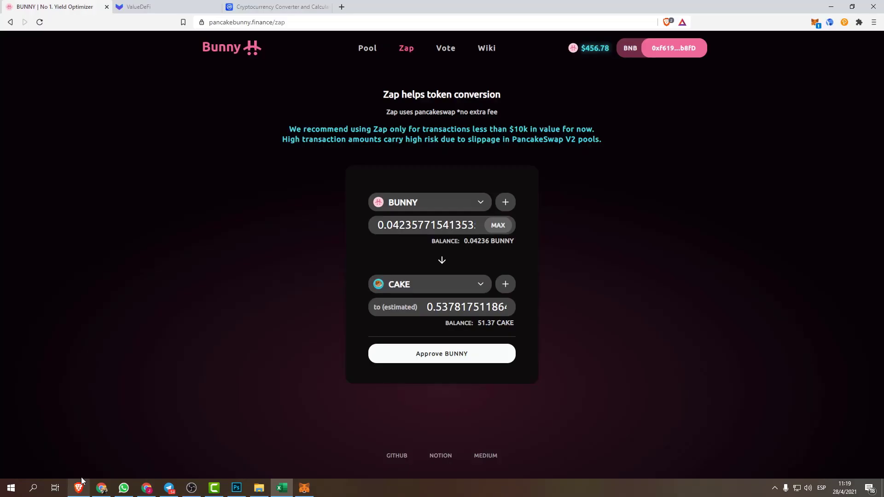
{"action": "left_click", "coordinate": [78, 488]}
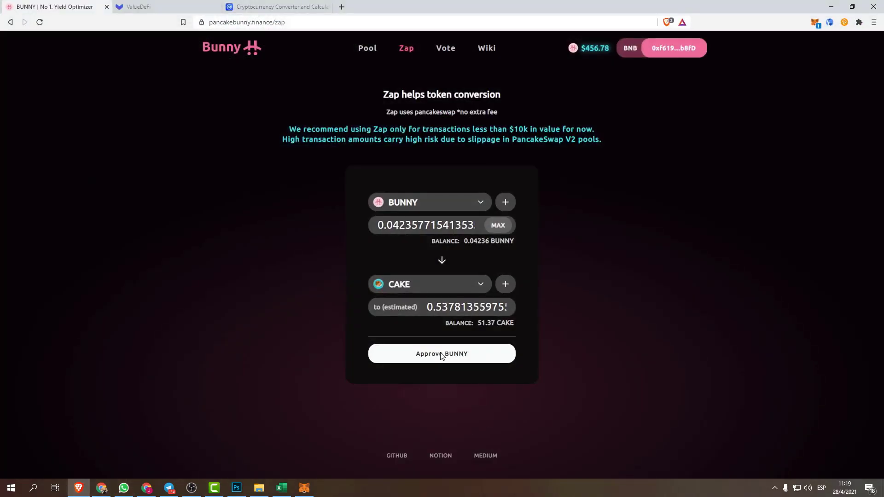
{"action": "right_click", "coordinate": [306, 485]}
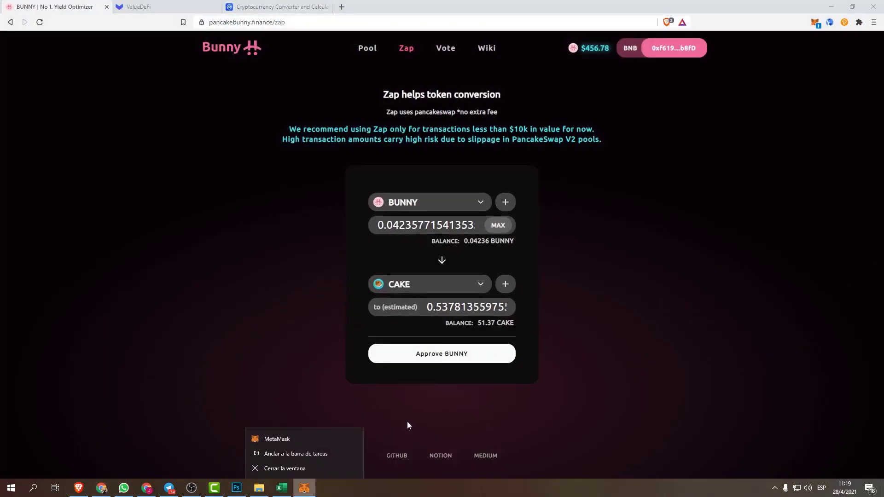
{"action": "left_click", "coordinate": [286, 440]}
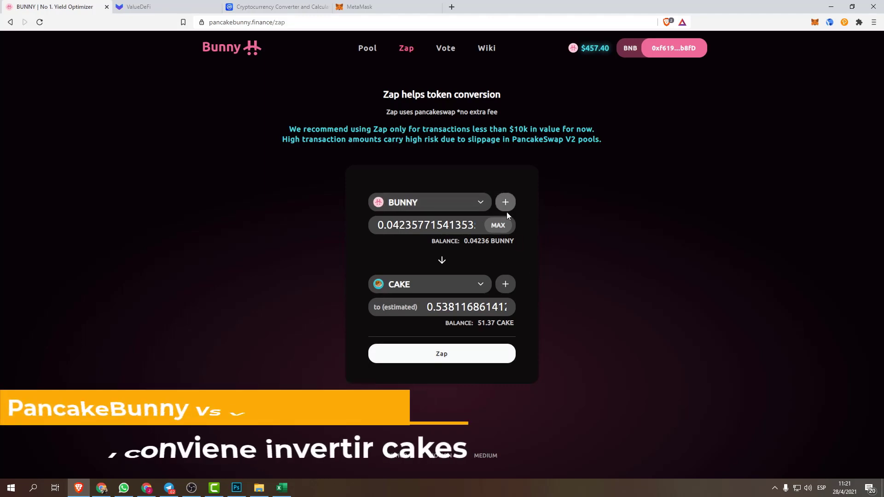
Zap the BUNNY into CAKE, copying the total gas fee of 0.001935 from MetaMask before confirming the transaction.
{"action": "left_click", "coordinate": [461, 359]}
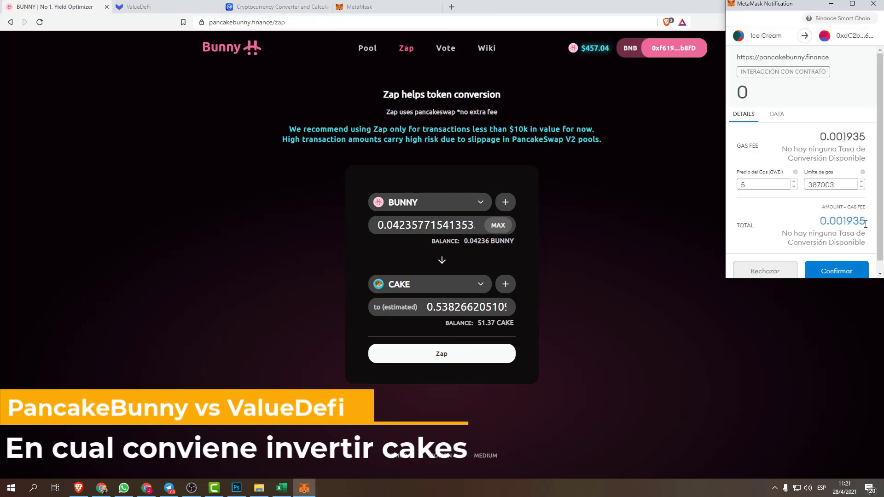
{"action": "left_click_drag", "start_coordinate": [866, 224], "coordinate": [820, 222]}
{"action": "right_click", "coordinate": [835, 221]}
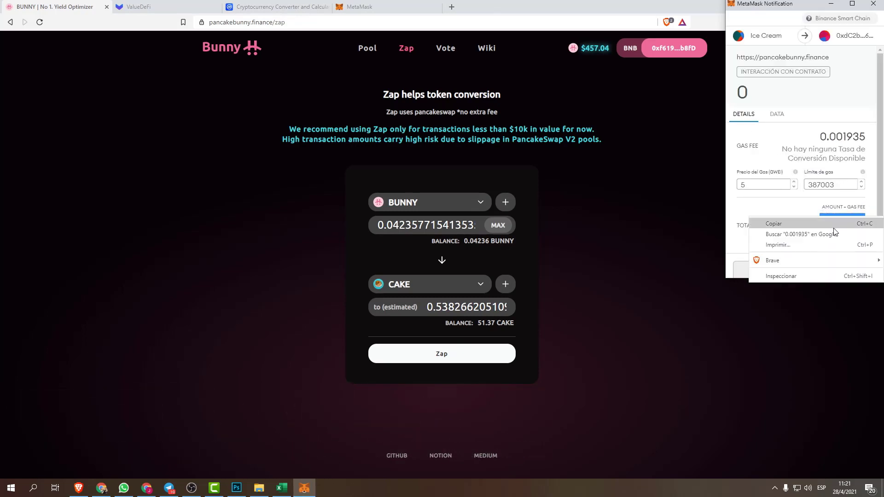
{"action": "left_click", "coordinate": [825, 223]}
{"action": "left_click", "coordinate": [842, 275]}
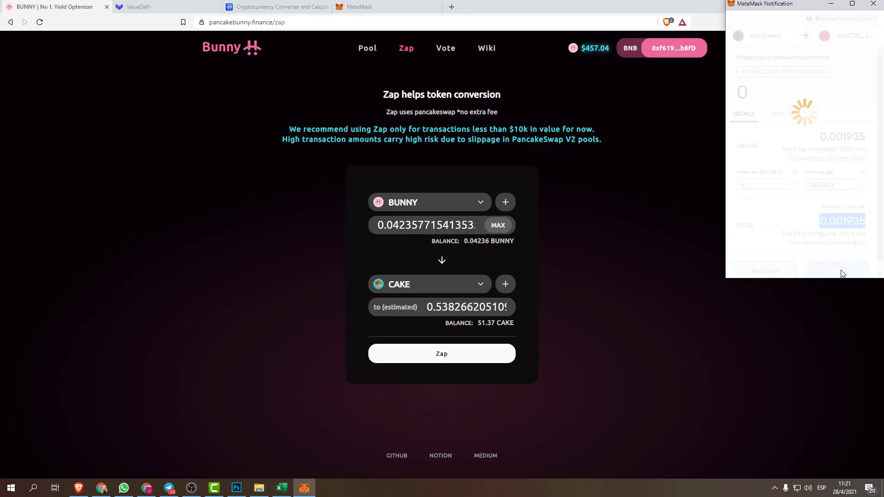
Convert the copied fee of 0.001935 Binance Coin (BNB) to US dollars in the CoinMarketCap converter.
{"action": "left_click", "coordinate": [258, 6]}
{"action": "left_click_drag", "start_coordinate": [298, 151], "coordinate": [191, 151]}
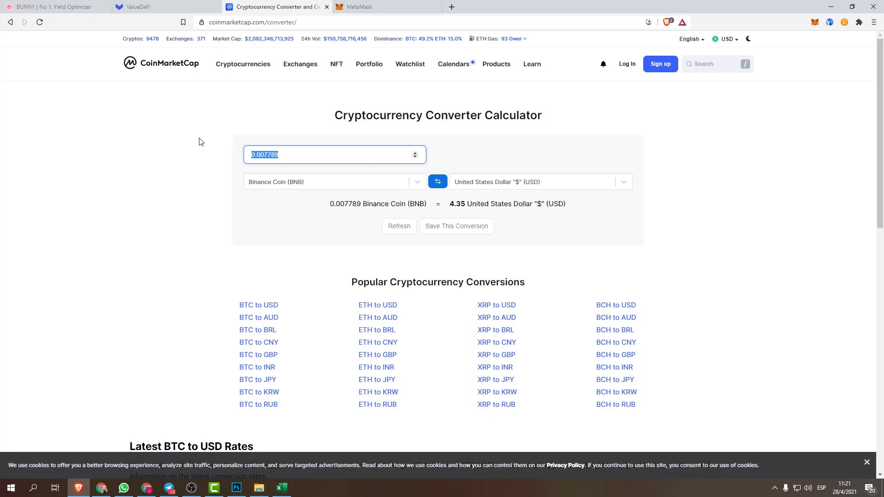
{"action": "key", "text": "ctrl+v"}
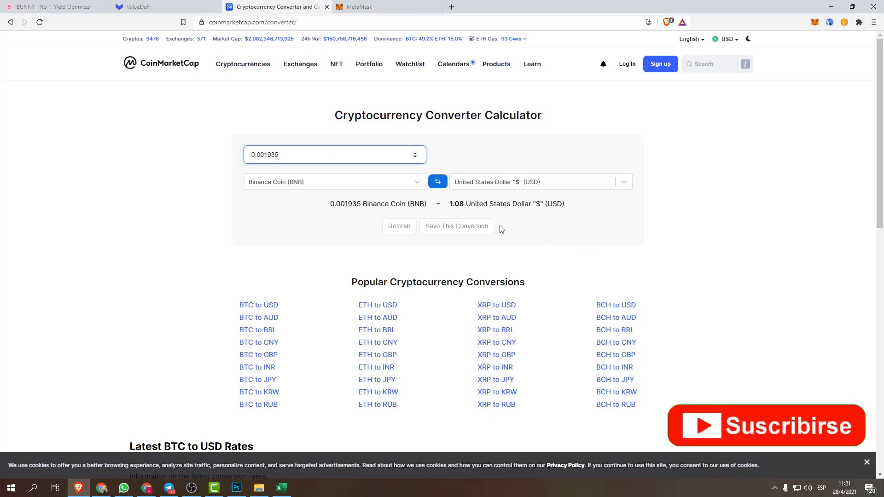
Record the zap's converted fee of 1,08 dollars in Excel cell E7, below the approval fee.
{"action": "left_click", "coordinate": [282, 488]}
{"action": "left_click", "coordinate": [189, 162]}
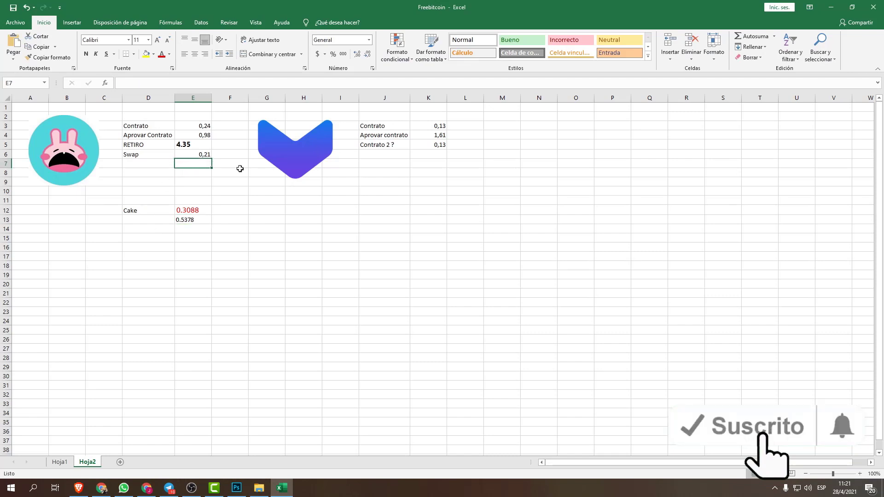
{"action": "type", "text": "1,02"}
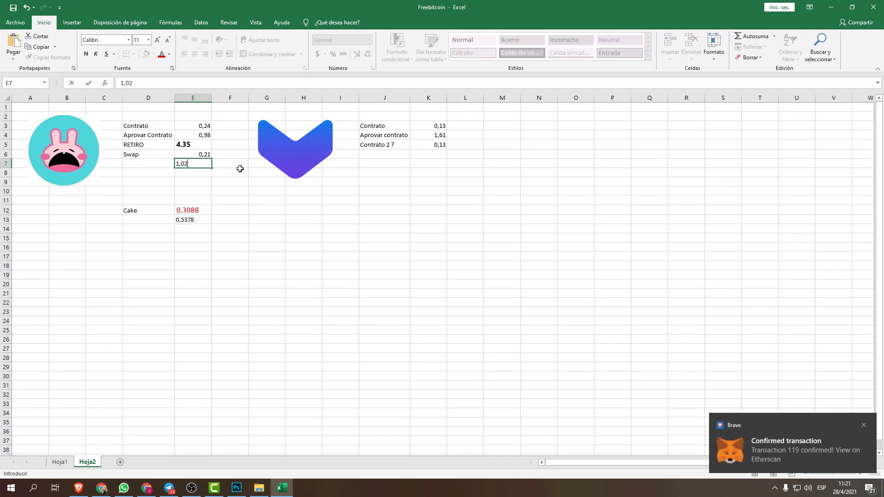
{"action": "key", "text": "BackSpace"}
{"action": "type", "text": "8"}
{"action": "key", "text": "Return"}
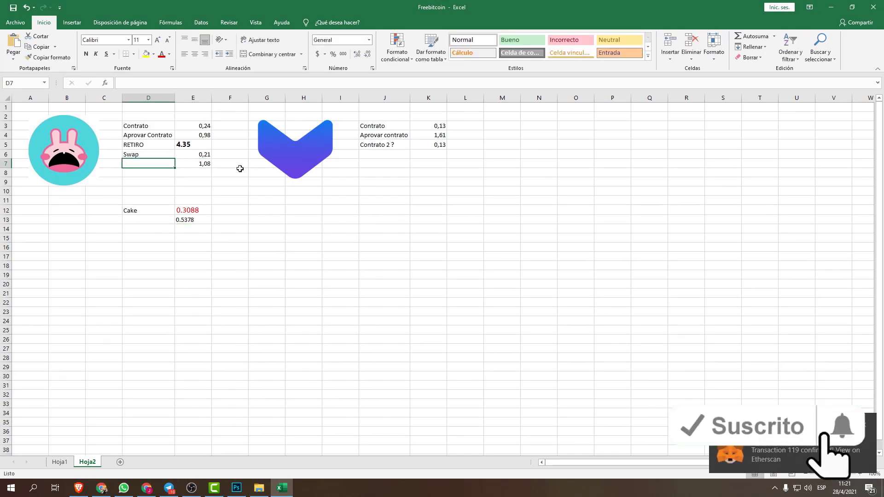
{"action": "key", "text": "Up"}
{"action": "key", "text": "Up"}
{"action": "key", "text": "Up"}
{"action": "key", "text": "Down"}
{"action": "key", "text": "Down"}
{"action": "key", "text": "Down"}
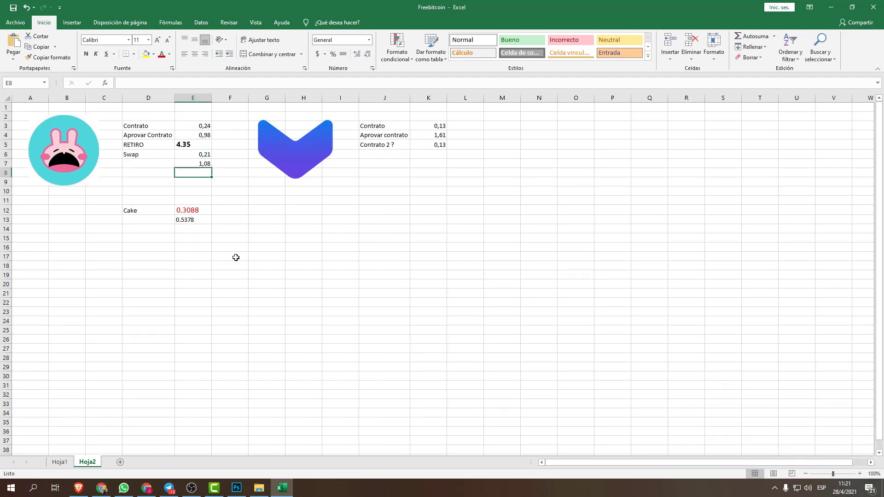
Switch back to PancakeBunny in the browser, check the CAKE balance on the Zap page and open the pool list.
{"action": "left_click", "coordinate": [78, 489]}
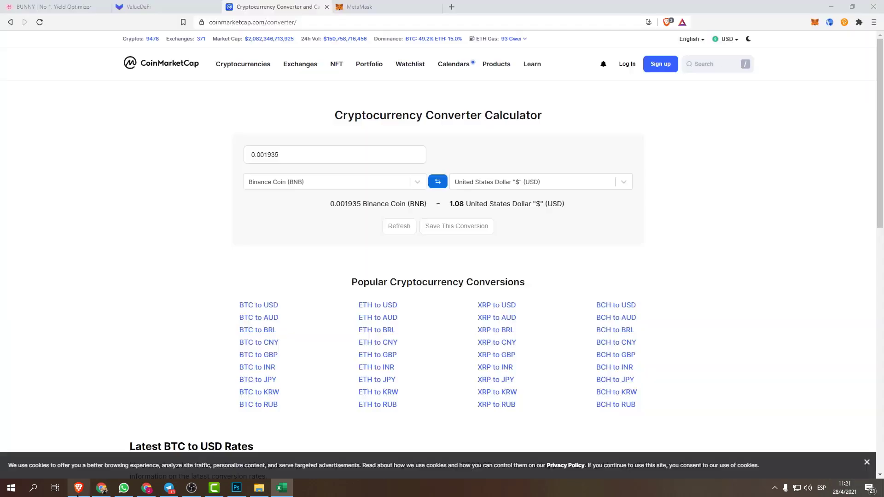
{"action": "left_click", "coordinate": [77, 492]}
{"action": "left_click", "coordinate": [78, 489]}
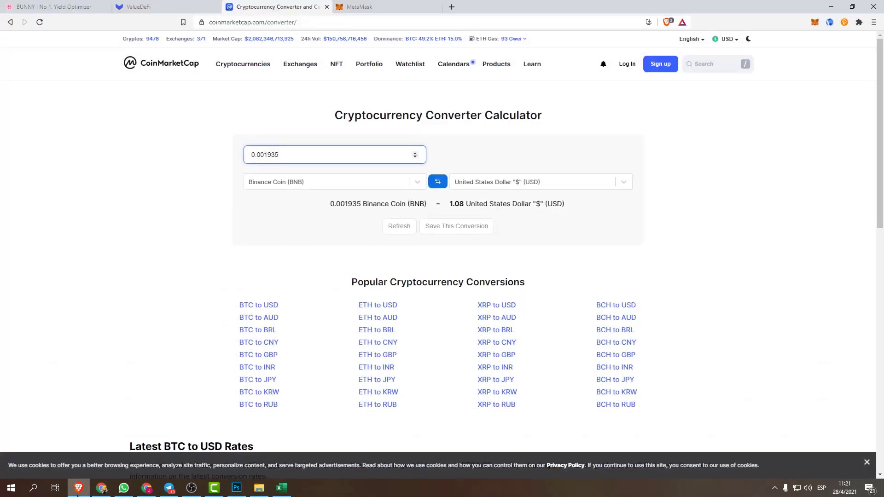
{"action": "left_click", "coordinate": [55, 6]}
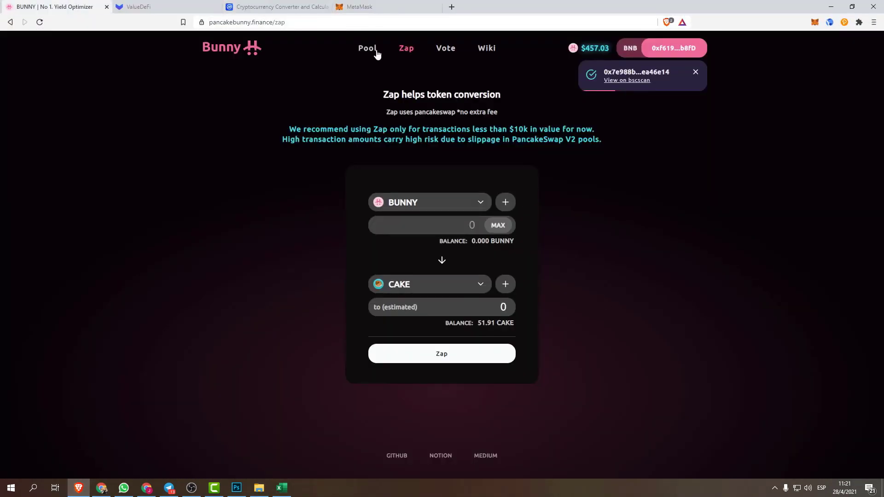
{"action": "left_click", "coordinate": [370, 48]}
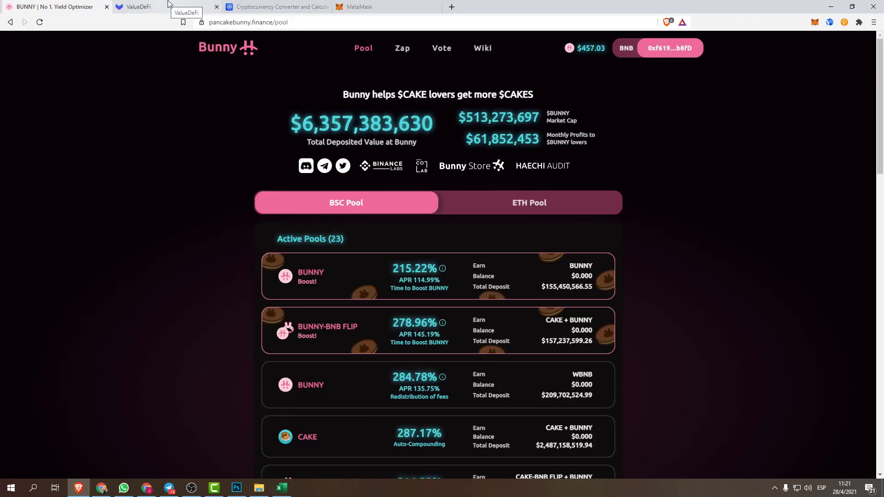
Switch to ValueDeFi's vSafe page and examine the CAKE vault's deposited amount, shares and fees.
{"action": "left_click", "coordinate": [168, 3]}
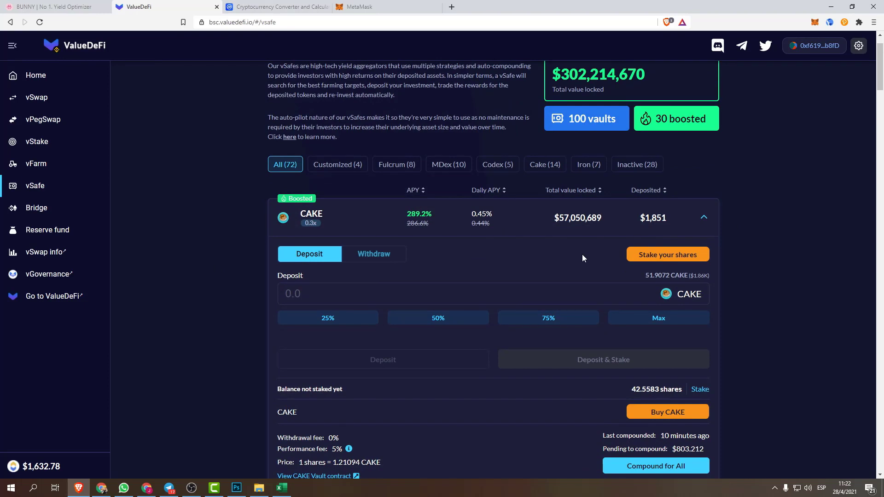
{"action": "scroll", "coordinate": [879, 289], "scroll_direction": "down", "scroll_amount": 1}
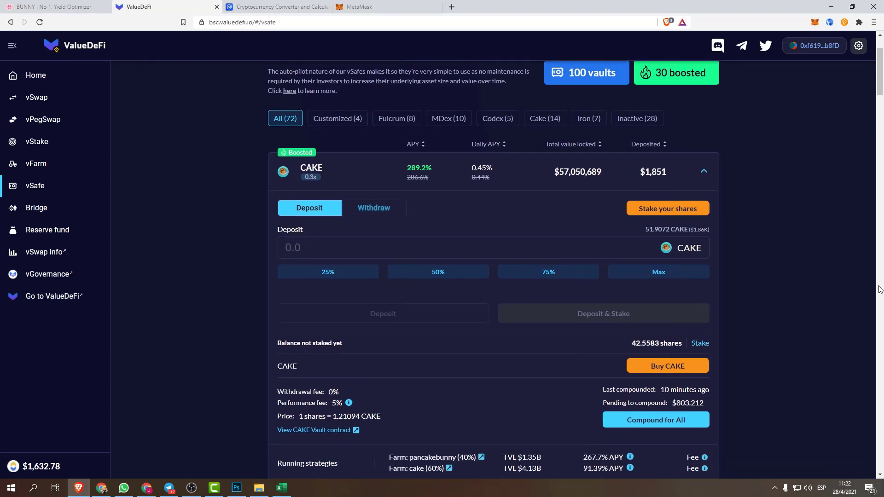
{"action": "scroll", "coordinate": [497, 195], "scroll_direction": "down", "scroll_amount": 1}
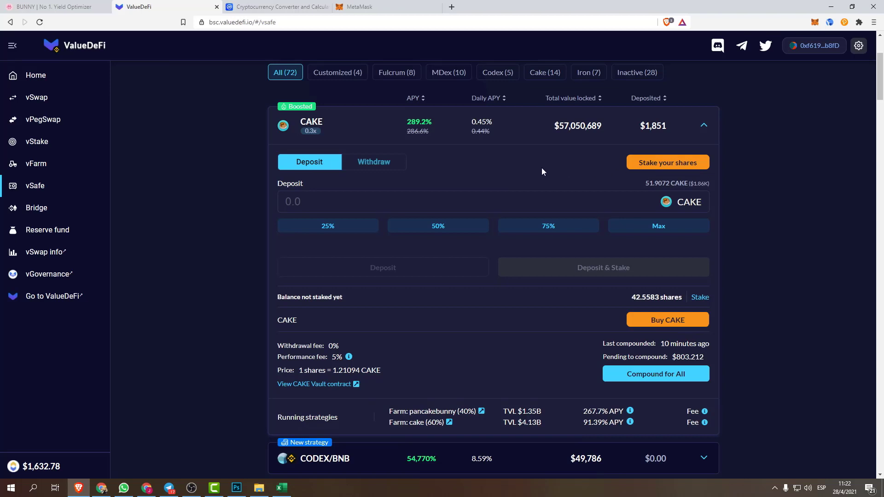
{"action": "scroll", "coordinate": [522, 169], "scroll_direction": "up", "scroll_amount": 1}
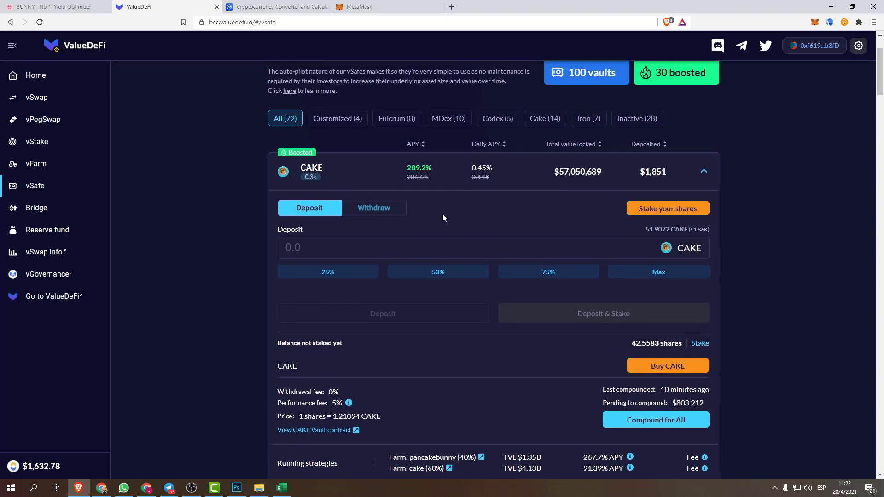
Set the CAKE vault's withdrawal to the maximum amount and copy its first four decimals, 5357.
{"action": "left_click", "coordinate": [375, 210]}
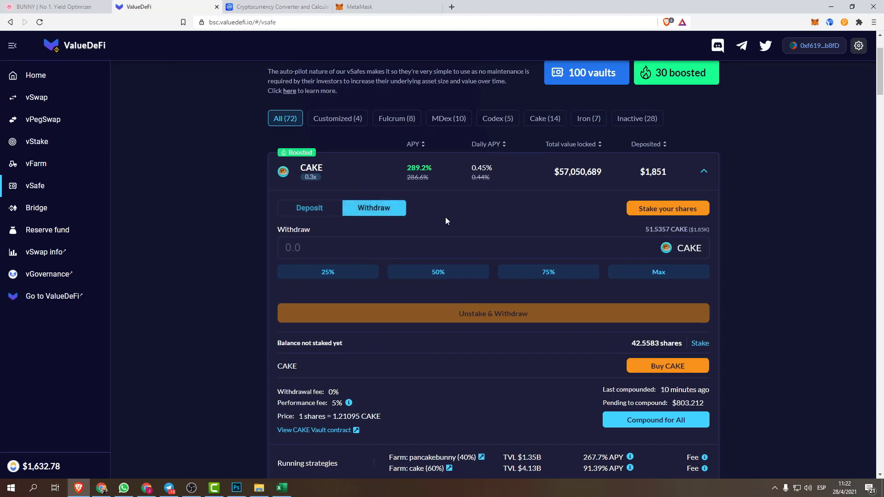
{"action": "left_click", "coordinate": [671, 275]}
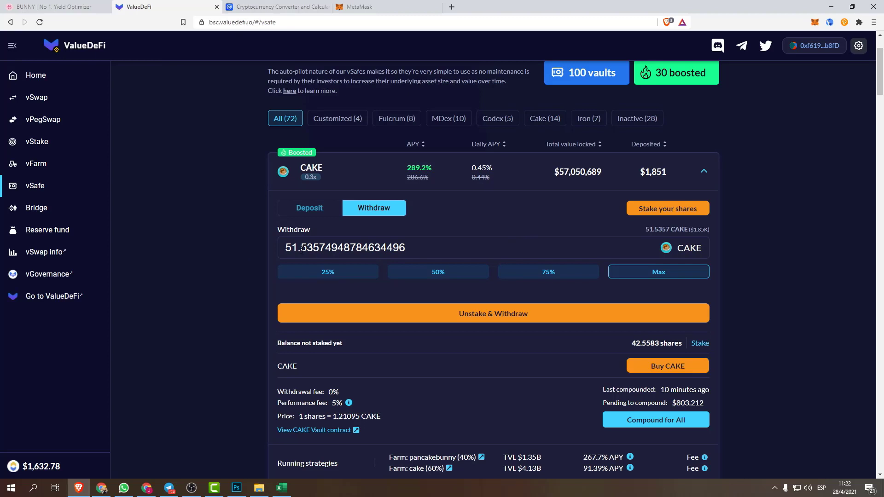
{"action": "left_click_drag", "start_coordinate": [301, 249], "coordinate": [325, 249]}
{"action": "key", "text": "ctrl+c"}
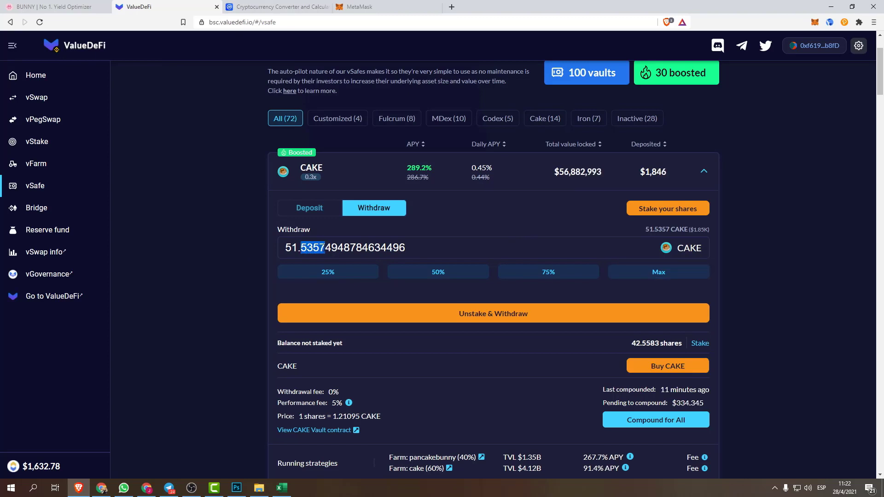
{"action": "right_click", "coordinate": [318, 248]}
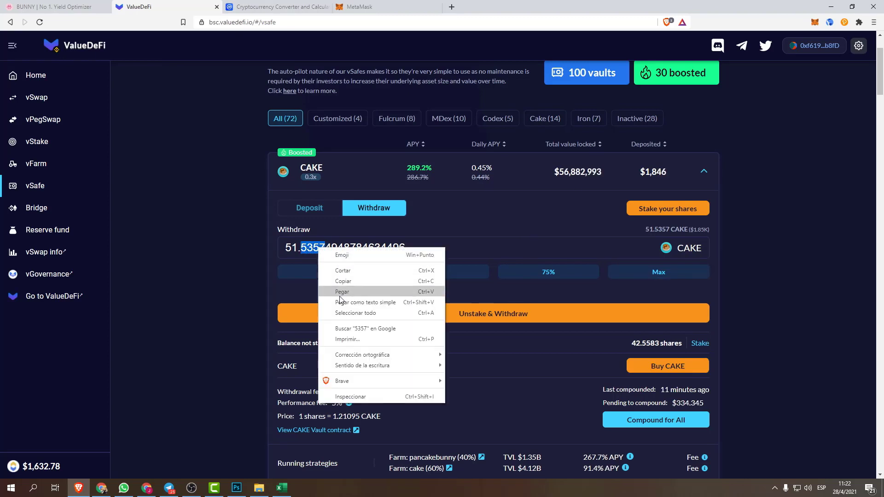
{"action": "left_click", "coordinate": [347, 282]}
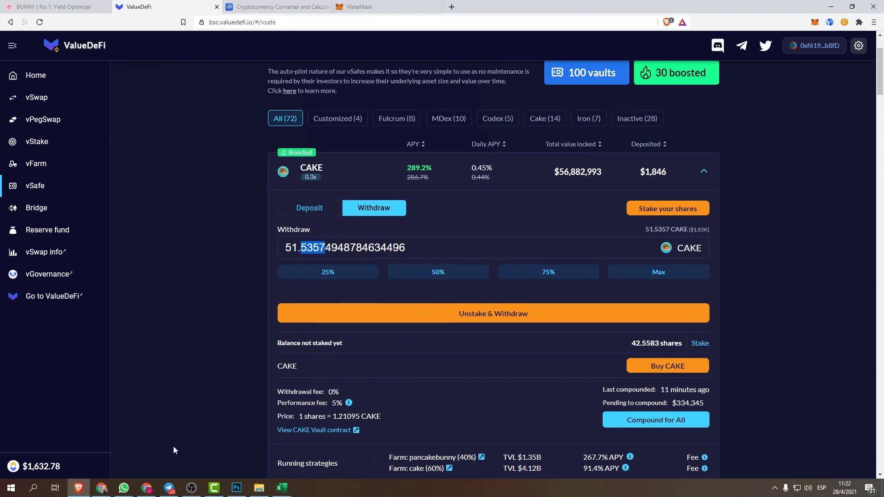
Switch to Excel and record the ValueDeFi profit of 0,5357 in cell K12, labelled Cake in J12.
{"action": "left_click", "coordinate": [281, 489]}
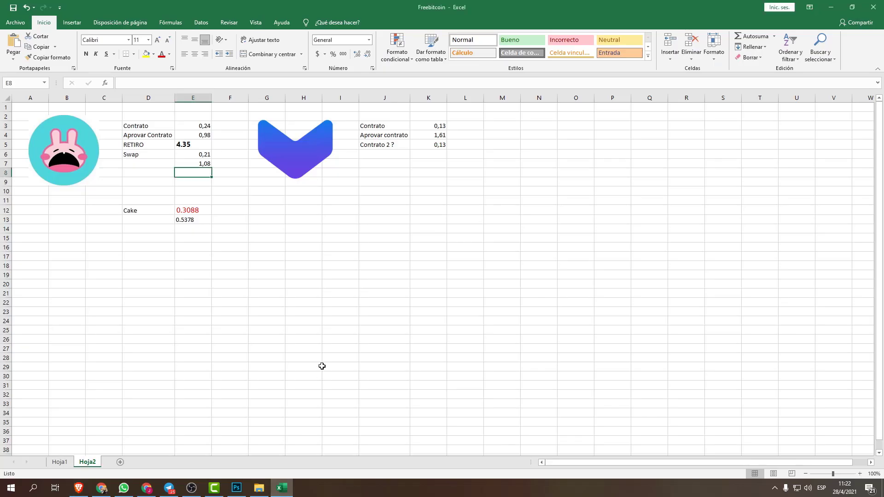
{"action": "left_click", "coordinate": [393, 213]}
{"action": "left_click", "coordinate": [421, 210]}
{"action": "key", "text": "ctrl+v"}
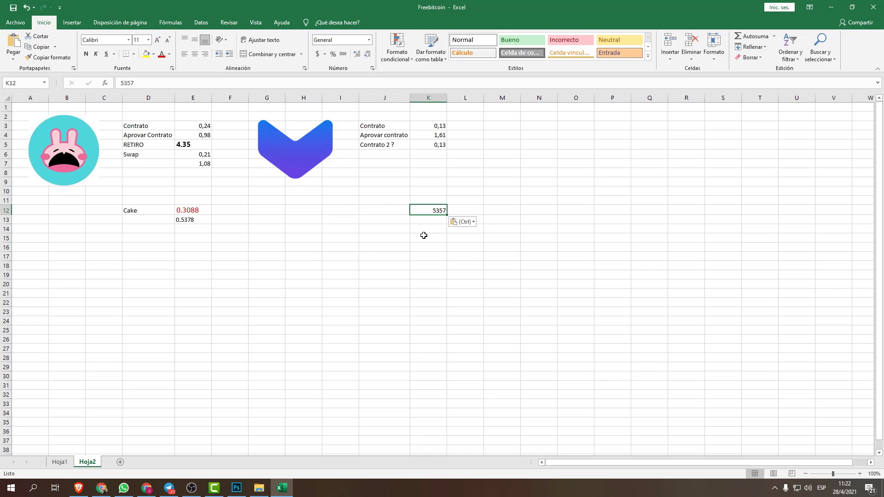
{"action": "key", "text": "F2"}
{"action": "type", "text": "0,"}
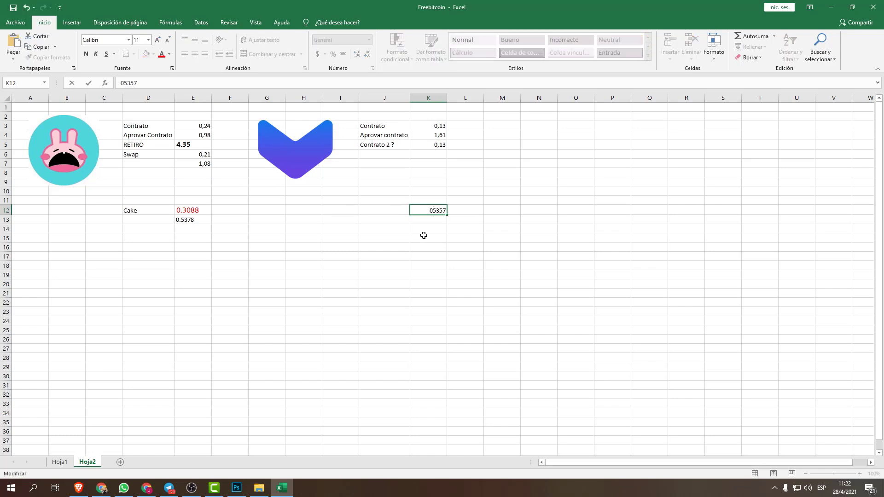
{"action": "key", "text": "Return"}
{"action": "left_click", "coordinate": [401, 209]}
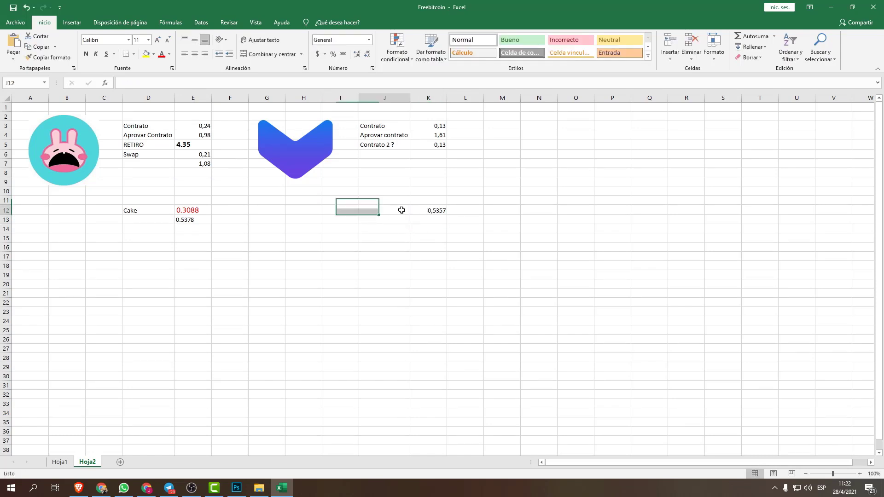
{"action": "type", "text": "Cake"}
{"action": "key", "text": "Return"}
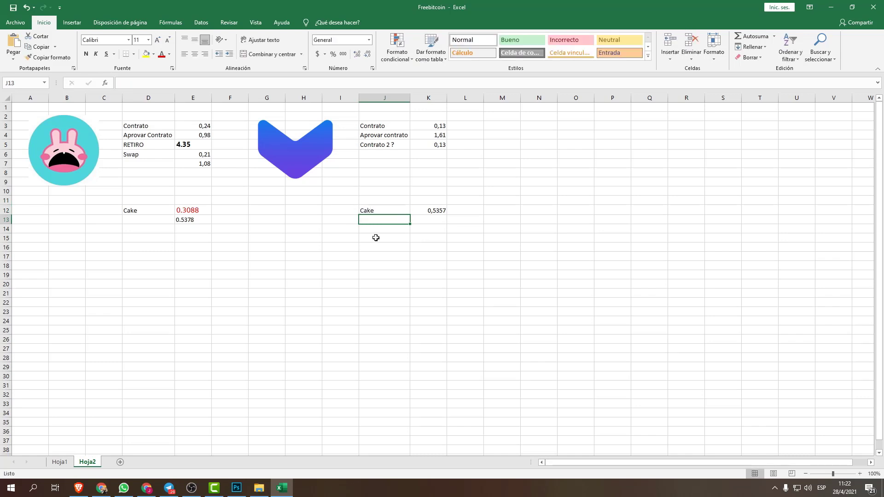
Return to the browser, unstake and withdraw the CAKE, copying the 0.002084 gas fee before confirming in MetaMask.
{"action": "left_click", "coordinate": [79, 489]}
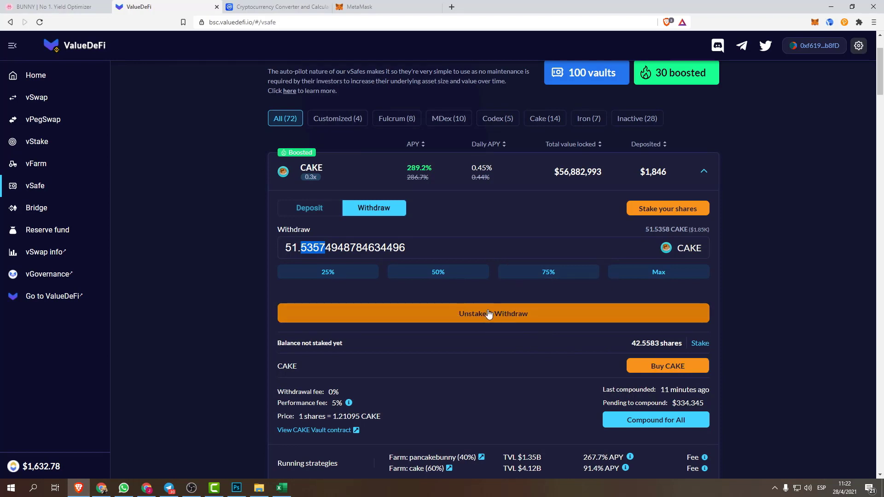
{"action": "left_click", "coordinate": [529, 315]}
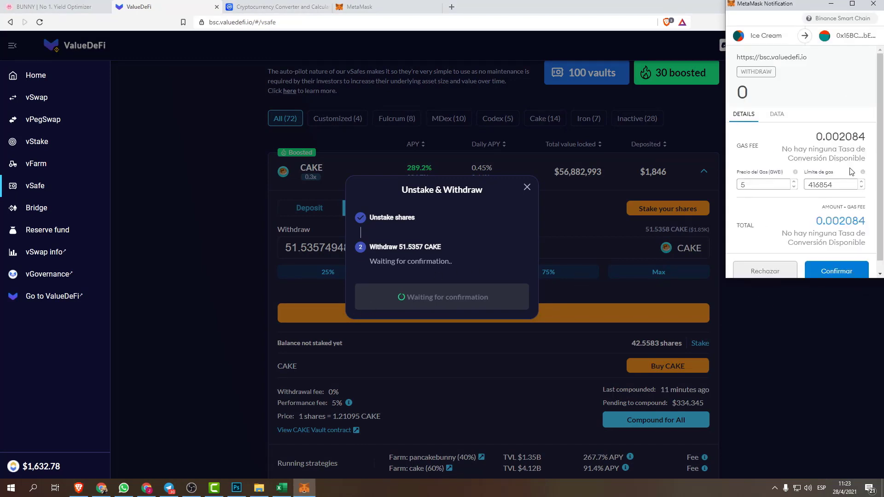
{"action": "left_click_drag", "start_coordinate": [864, 138], "coordinate": [812, 142]}
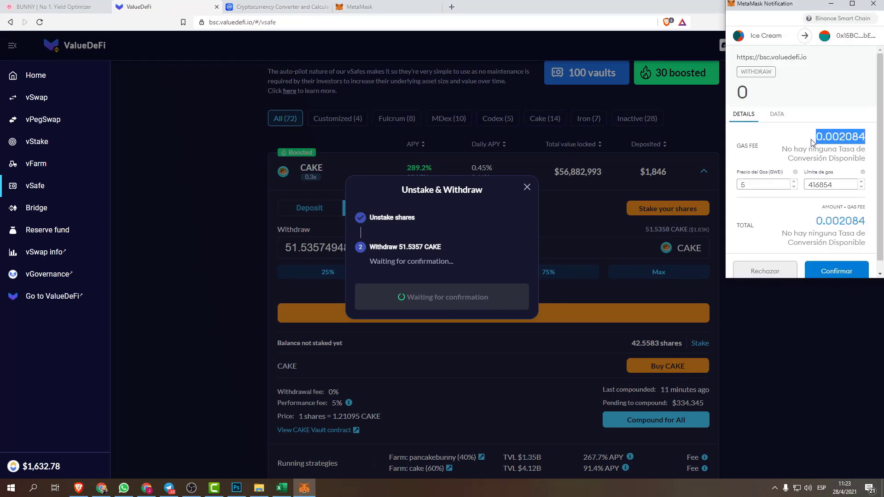
{"action": "right_click", "coordinate": [829, 140]}
{"action": "left_click", "coordinate": [829, 148]}
{"action": "left_click", "coordinate": [851, 272]}
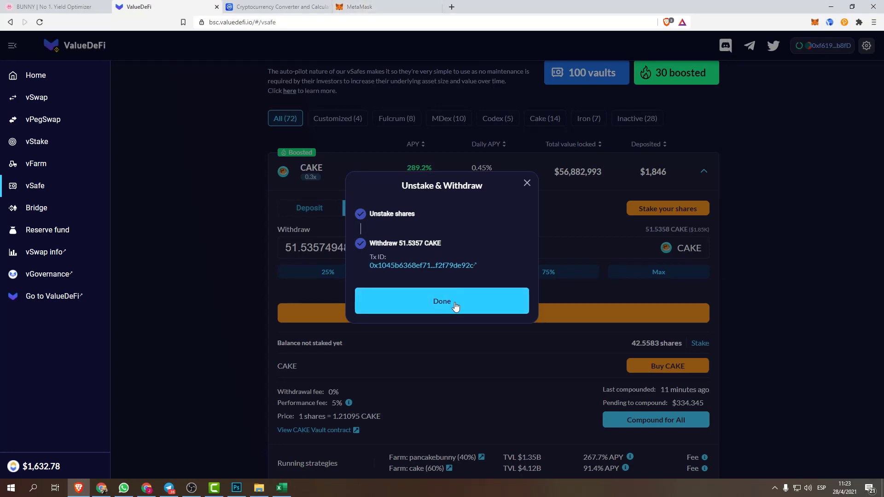
{"action": "left_click", "coordinate": [455, 305]}
Convert the copied fee of 0.002084 Binance Coin (BNB) to US dollars in the CoinMarketCap converter.
{"action": "left_click", "coordinate": [383, 6]}
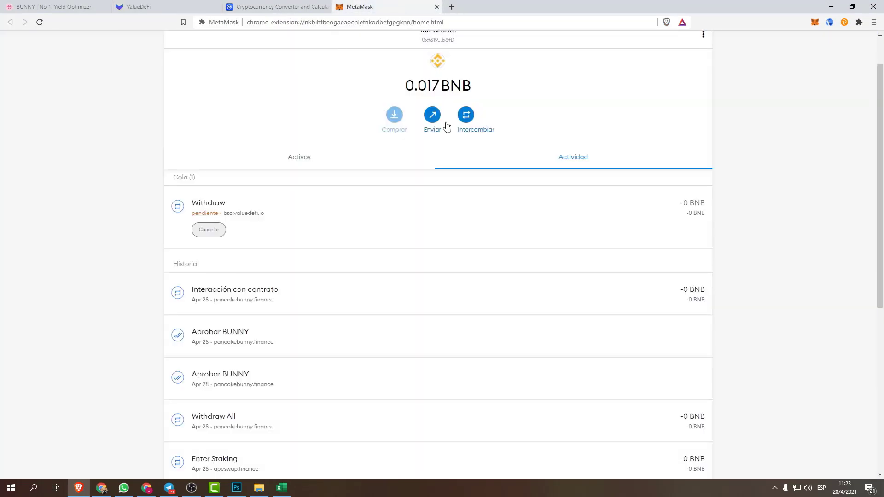
{"action": "left_click", "coordinate": [239, 6]}
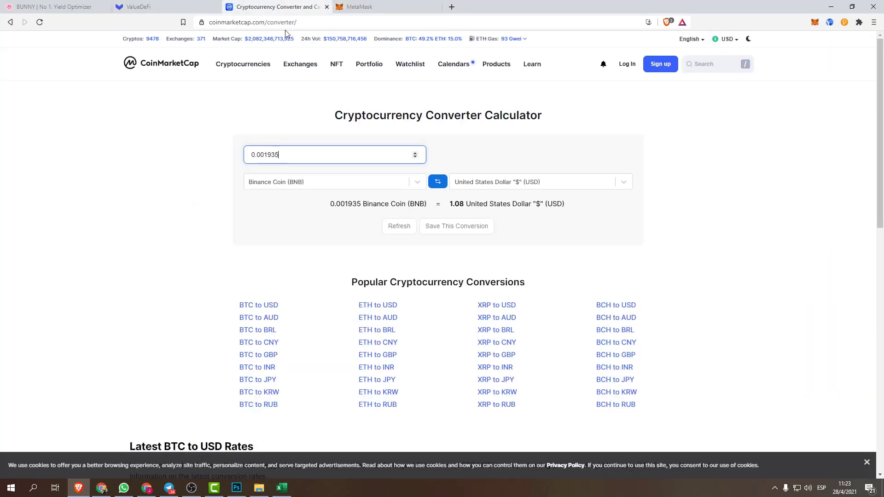
{"action": "double_click", "coordinate": [254, 153]}
{"action": "key", "text": "ctrl+v"}
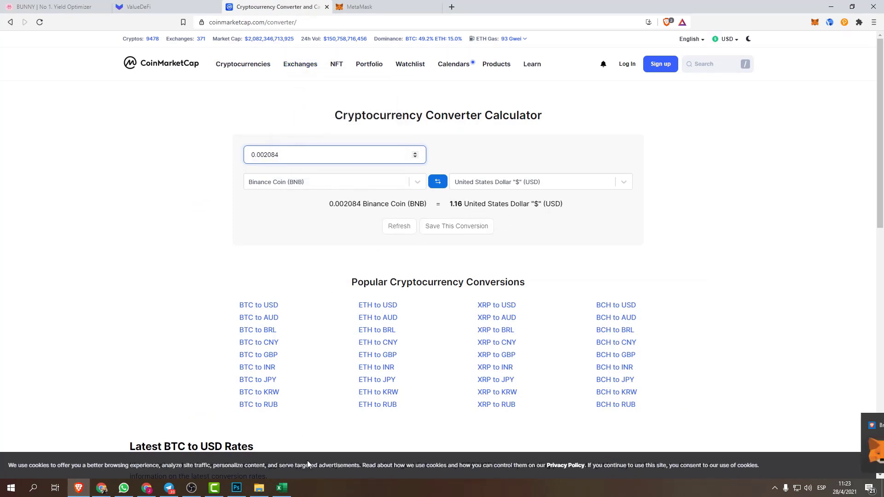
Switch to Excel and record the withdrawal fee of 1,16 dollars in cell K6, labelled Retiro in J6.
{"action": "left_click", "coordinate": [283, 488]}
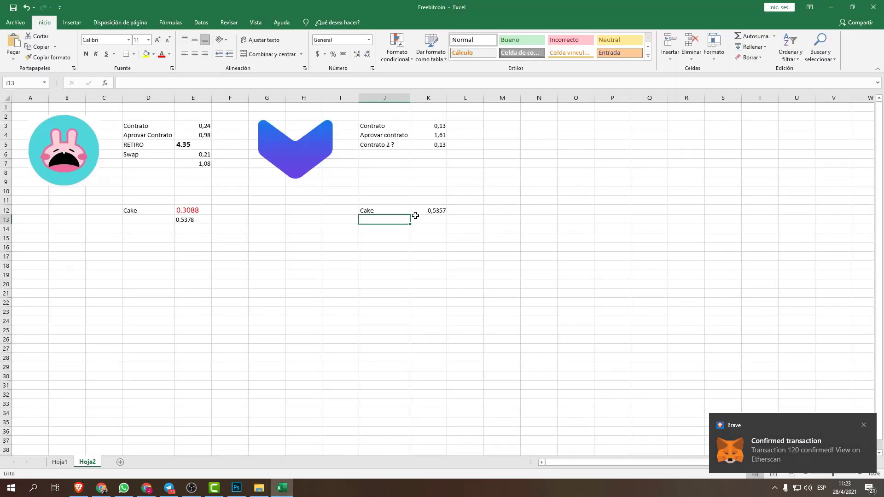
{"action": "left_click", "coordinate": [429, 154]}
{"action": "type", "text": "1,"}
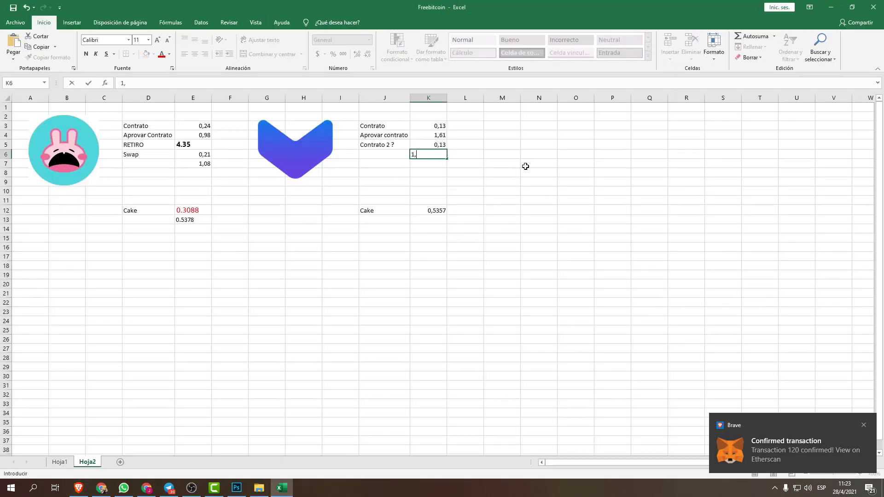
{"action": "type", "text": "16"}
{"action": "key", "text": "Left"}
{"action": "type", "text": "Retiro"}
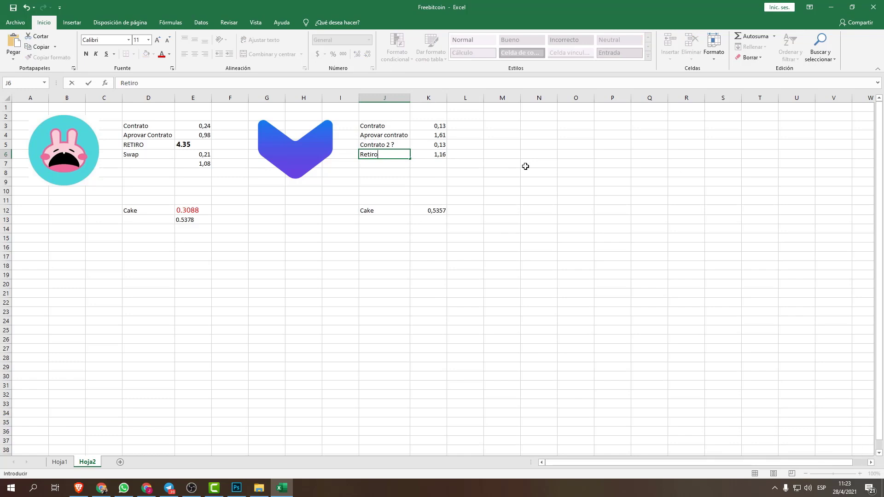
{"action": "key", "text": "Return"}
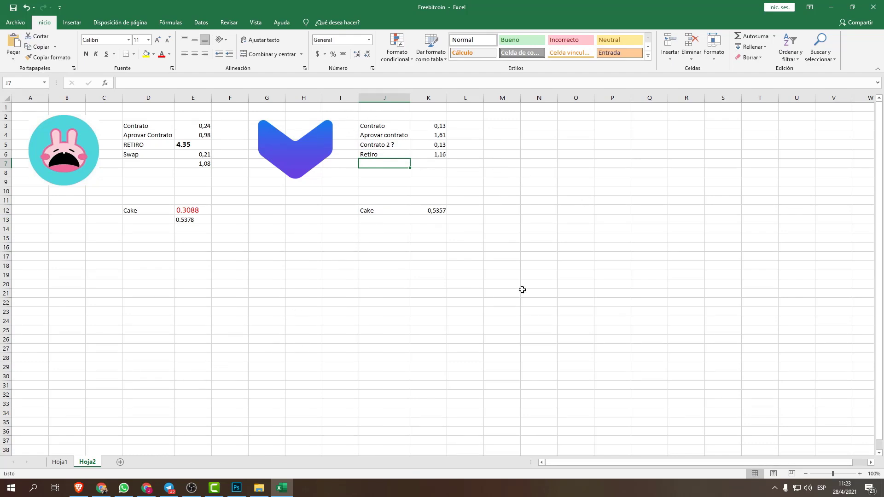
{"action": "left_click", "coordinate": [146, 489]}
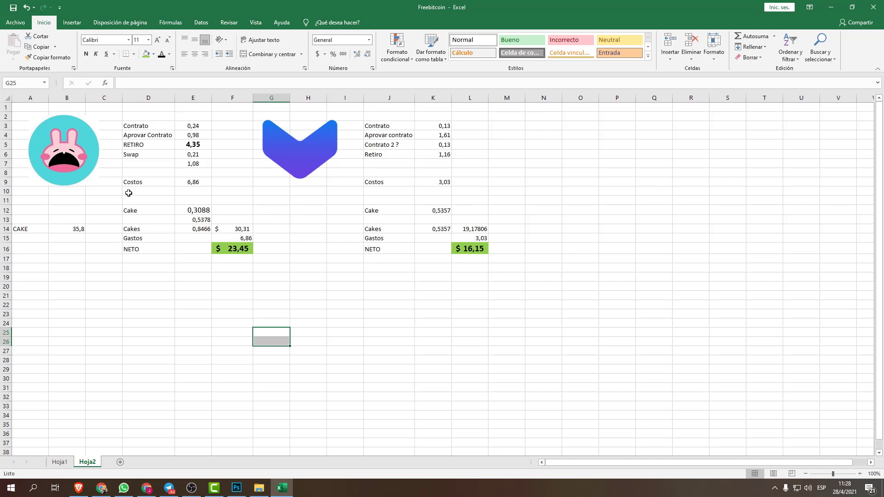
Examine PancakeBunny's total costs, CAKE earned, CAKE price, dollar value, expenses and net profit in the comparison sheet.
{"action": "left_click", "coordinate": [203, 182]}
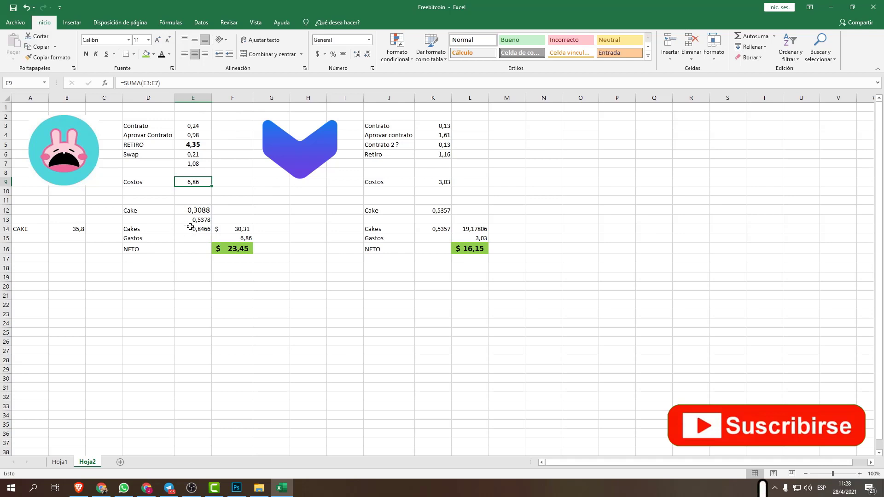
{"action": "left_click_drag", "start_coordinate": [192, 210], "coordinate": [233, 211]}
{"action": "left_click", "coordinate": [235, 213]}
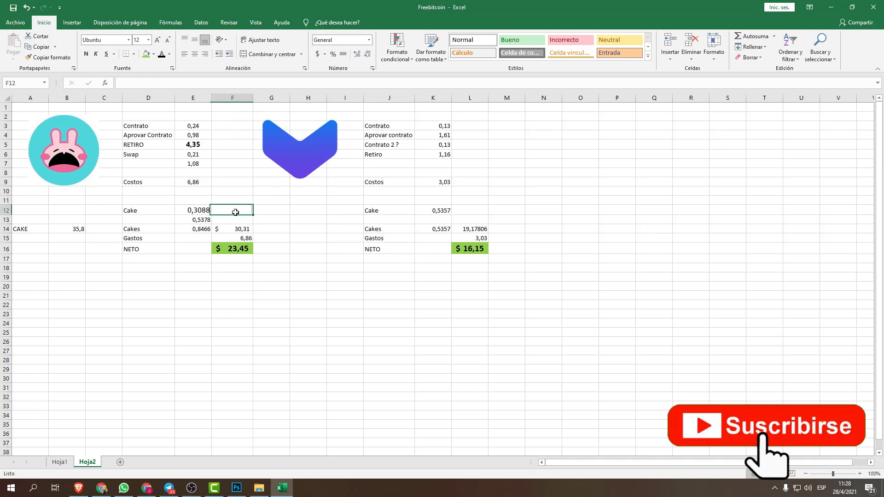
{"action": "left_click", "coordinate": [189, 213]}
{"action": "left_click", "coordinate": [192, 219]}
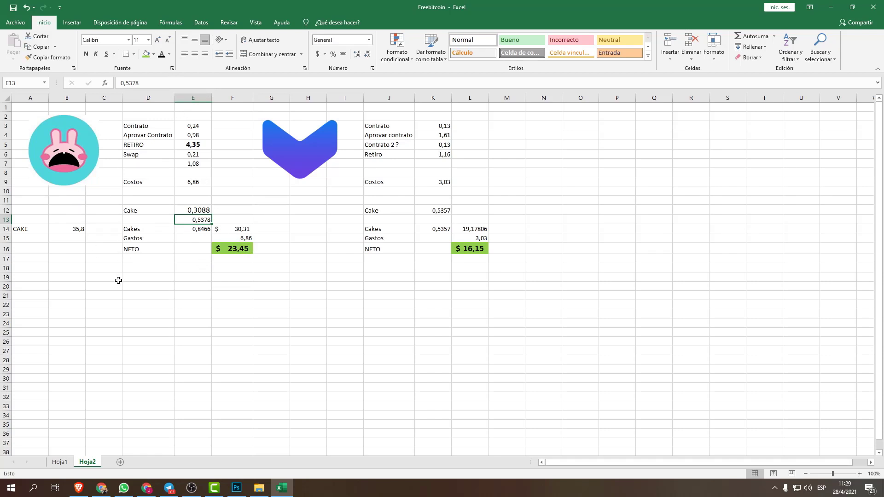
{"action": "left_click", "coordinate": [81, 229]}
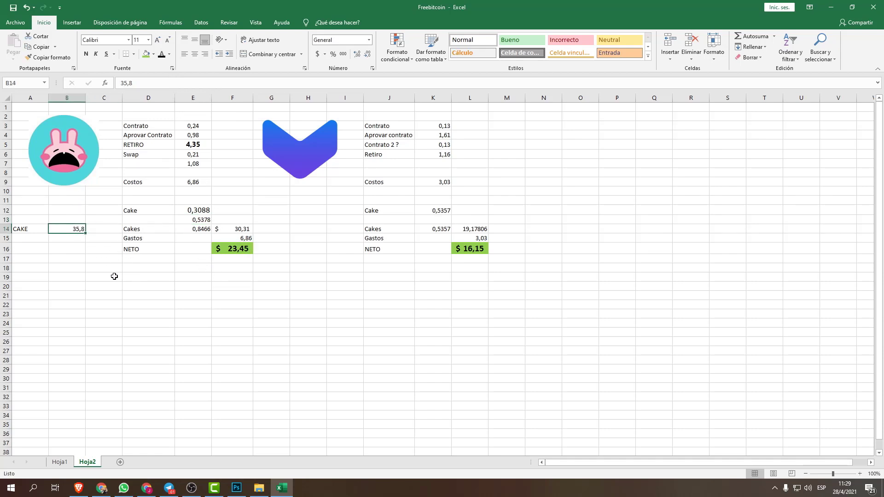
{"action": "left_click", "coordinate": [164, 294]}
{"action": "left_click", "coordinate": [79, 228]}
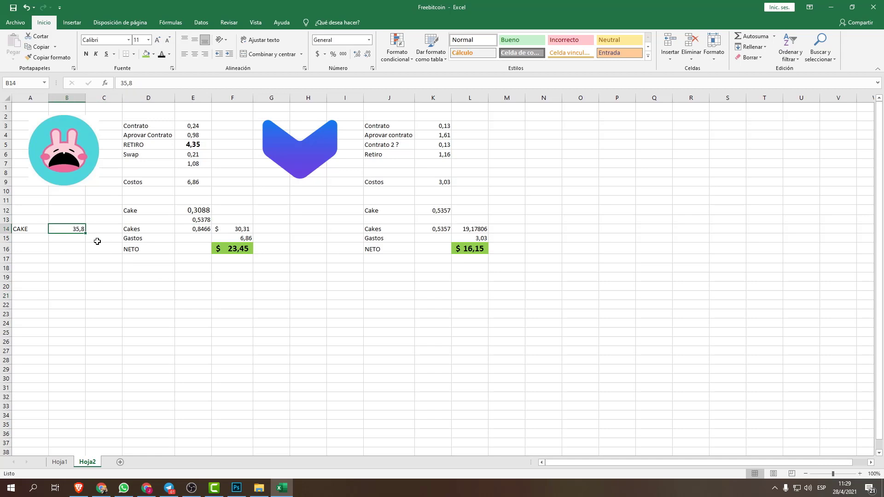
{"action": "left_click", "coordinate": [200, 230]}
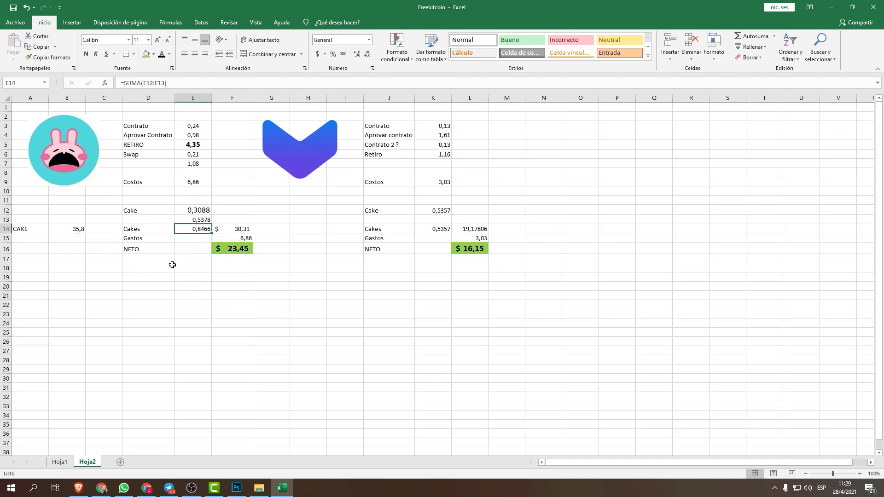
{"action": "left_click", "coordinate": [240, 231]}
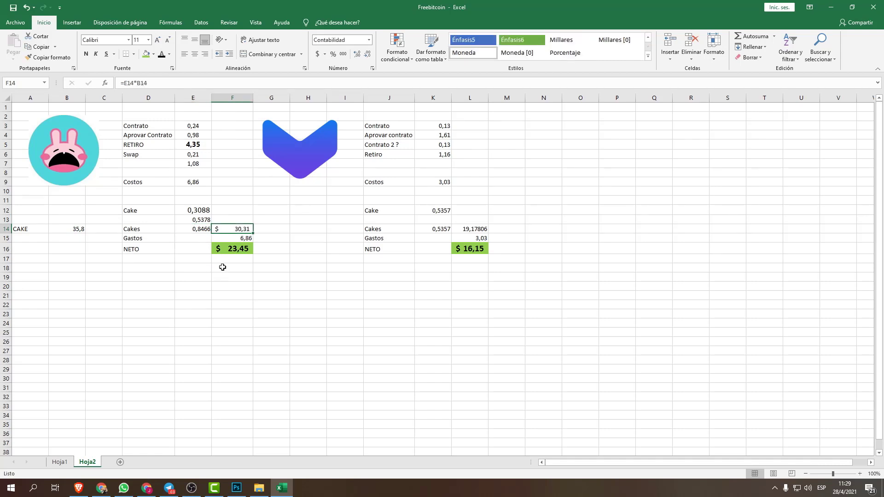
{"action": "left_click", "coordinate": [244, 240]}
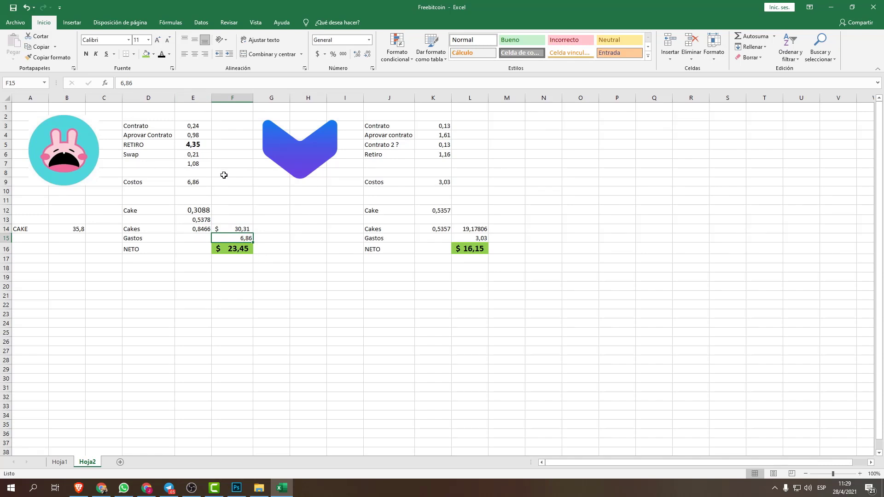
{"action": "left_click", "coordinate": [259, 279]}
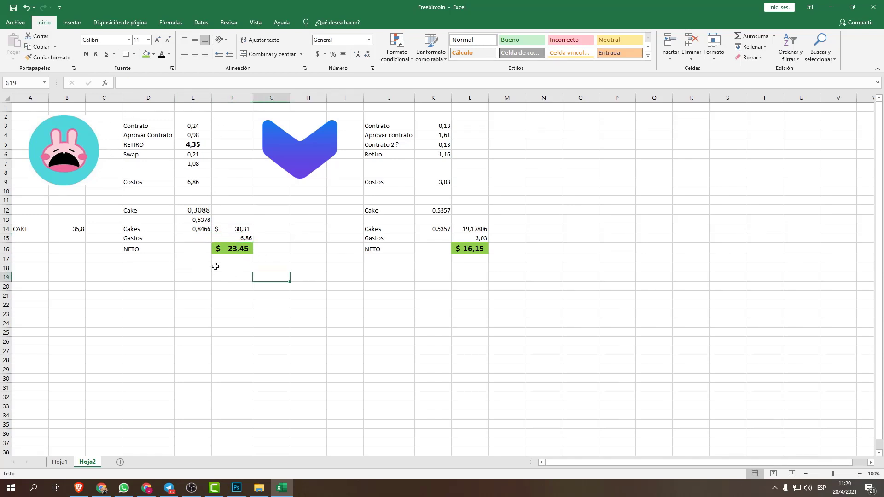
{"action": "left_click", "coordinate": [223, 246]}
{"action": "left_click", "coordinate": [208, 290]}
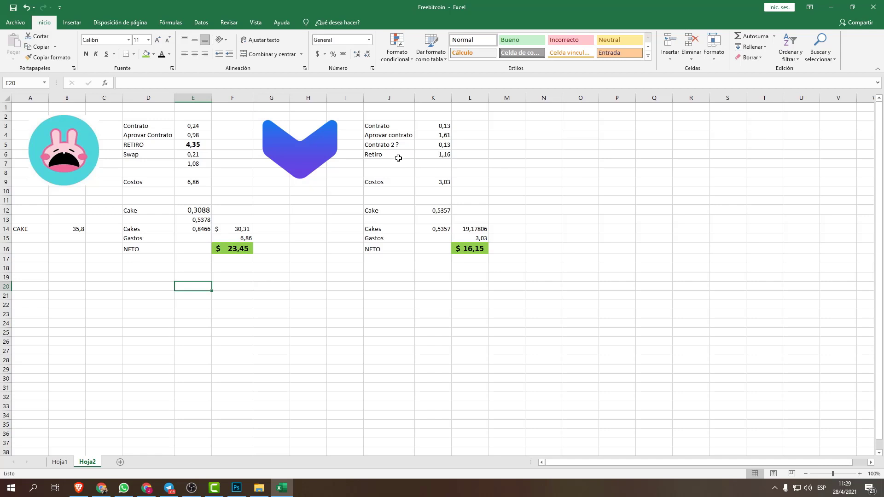
Examine ValueDeFi's withdrawal fee, total costs, CAKE earned, dollar value, expenses and net profit in the comparison sheet.
{"action": "left_click", "coordinate": [439, 156]}
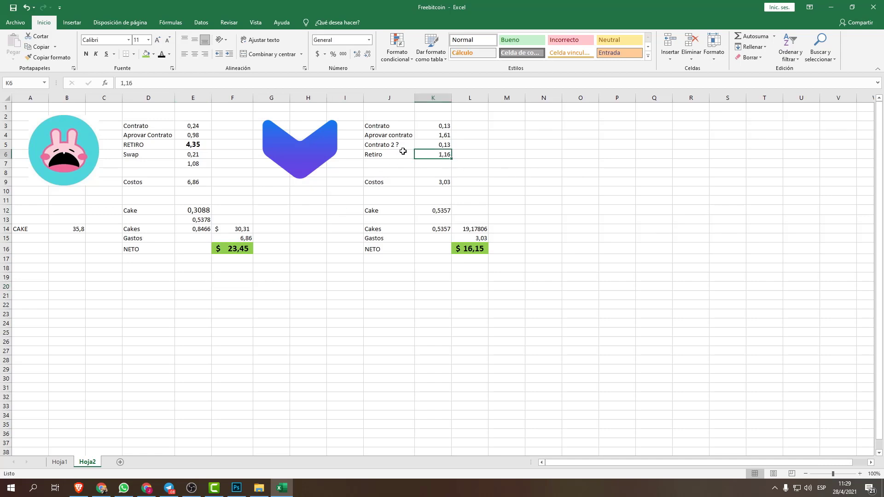
{"action": "left_click", "coordinate": [445, 184]}
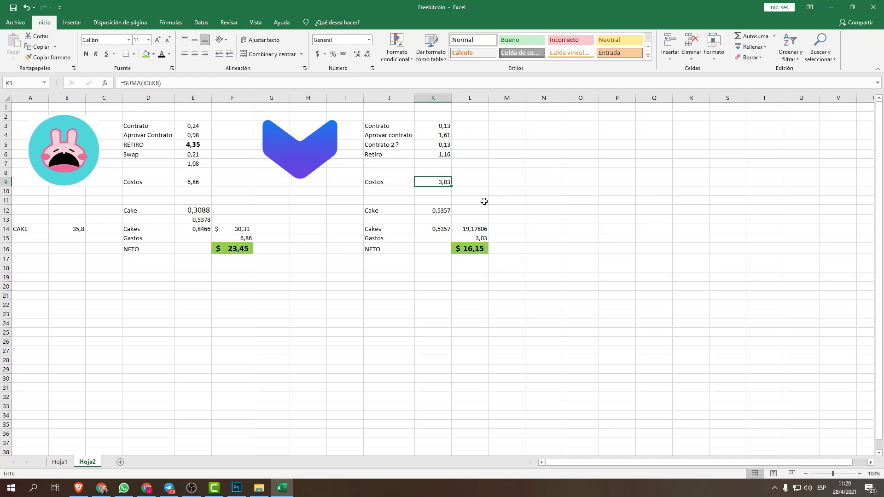
{"action": "left_click", "coordinate": [441, 219]}
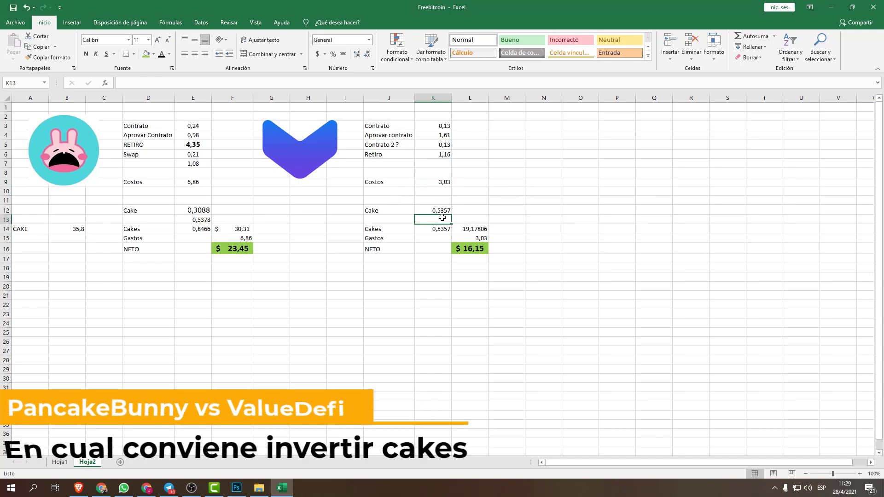
{"action": "key", "text": "Up"}
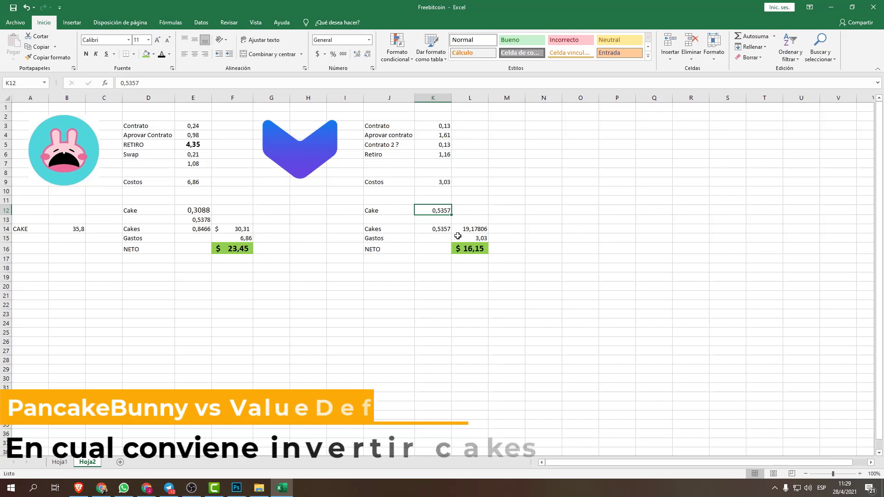
{"action": "left_click", "coordinate": [405, 230]}
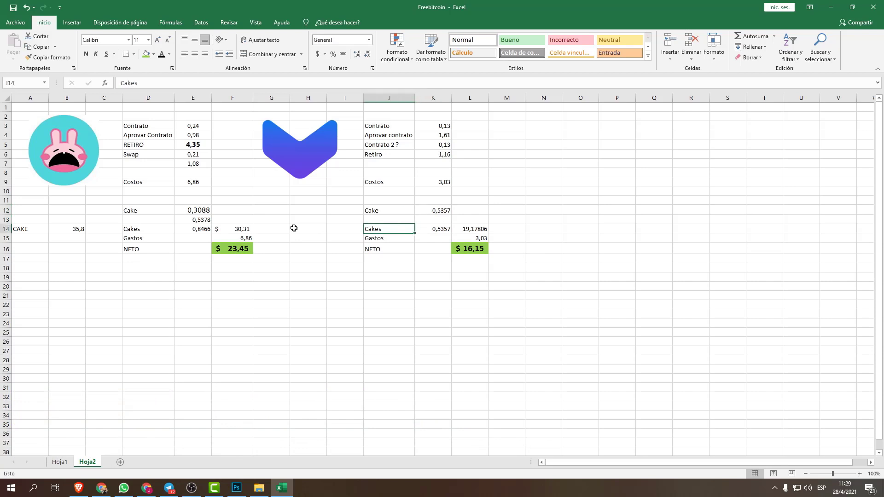
{"action": "left_click", "coordinate": [464, 227]}
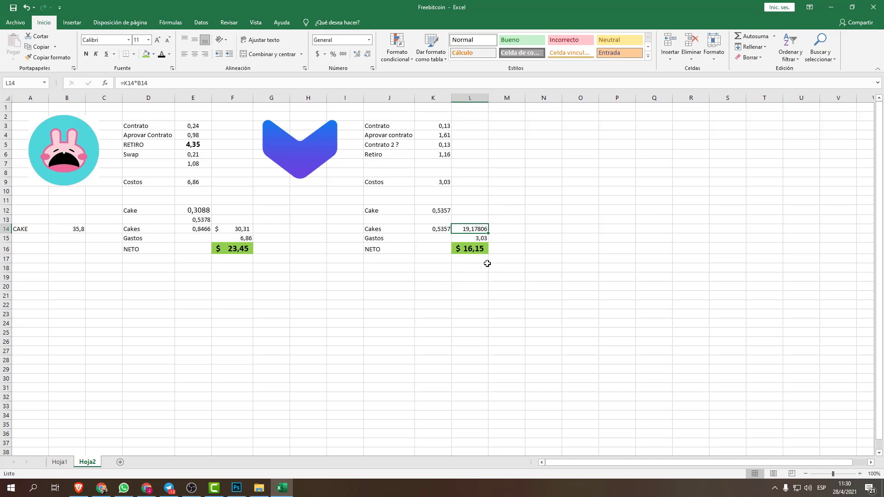
{"action": "left_click", "coordinate": [485, 240]}
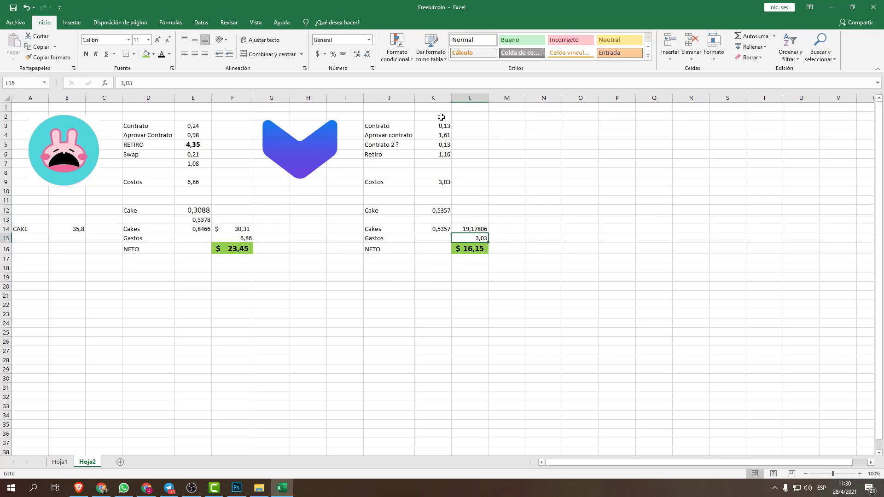
{"action": "left_click", "coordinate": [477, 282]}
{"action": "left_click", "coordinate": [471, 259]}
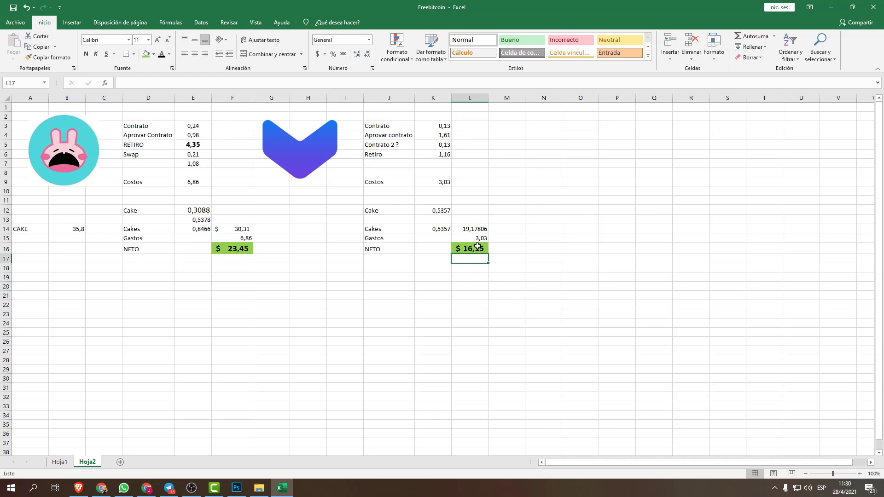
{"action": "left_click", "coordinate": [478, 247]}
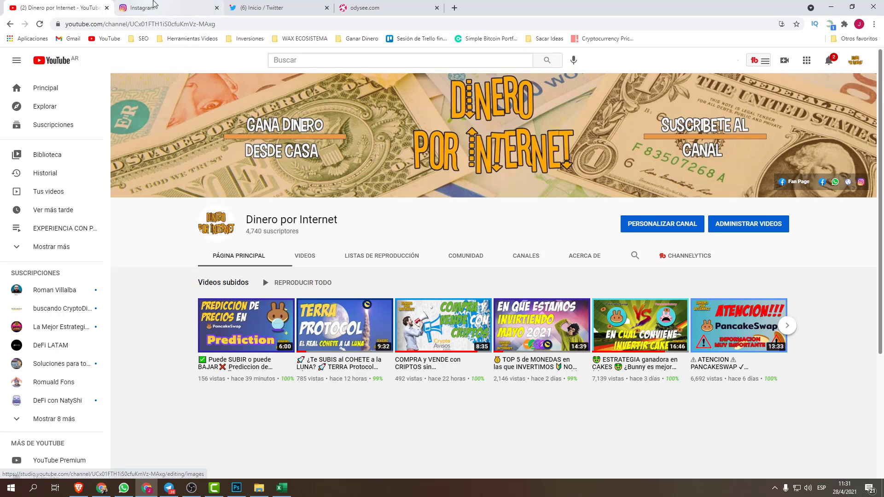
Look through the channel's Instagram profile, the Twitter feed and Odysee in the browser, returning to its YouTube page.
{"action": "left_click", "coordinate": [153, 5]}
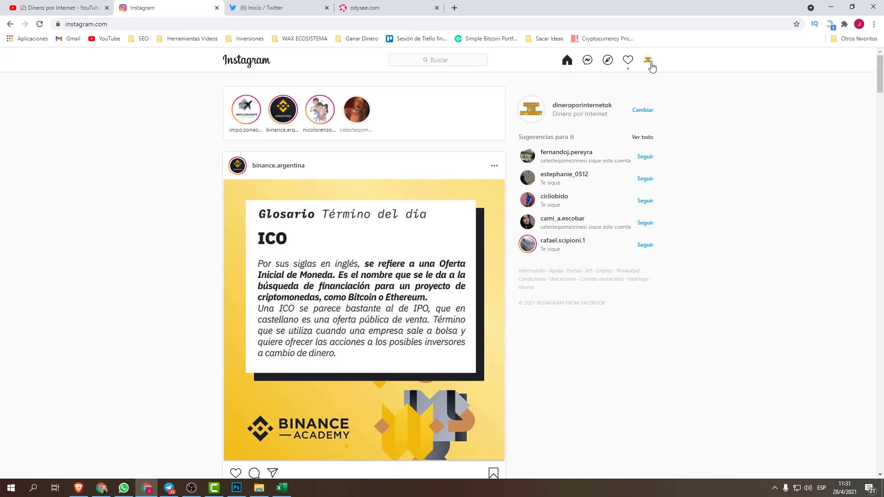
{"action": "left_click", "coordinate": [647, 63]}
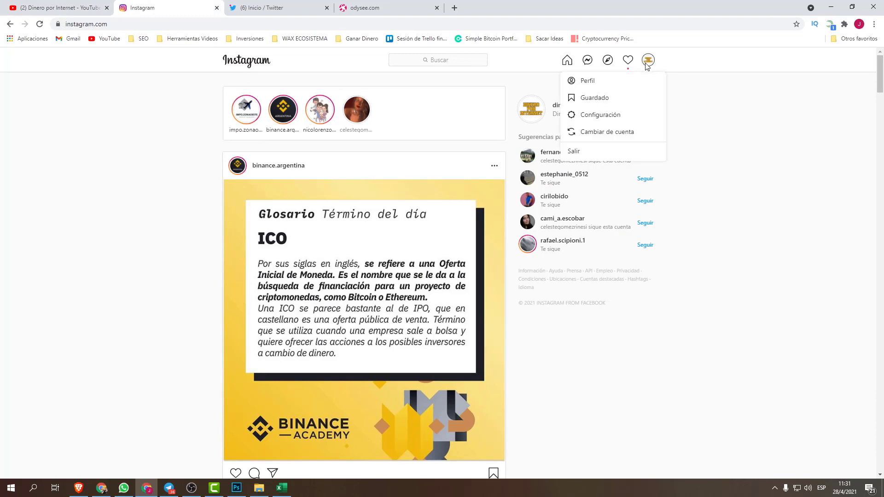
{"action": "left_click", "coordinate": [617, 90]}
{"action": "left_click", "coordinate": [263, 8]}
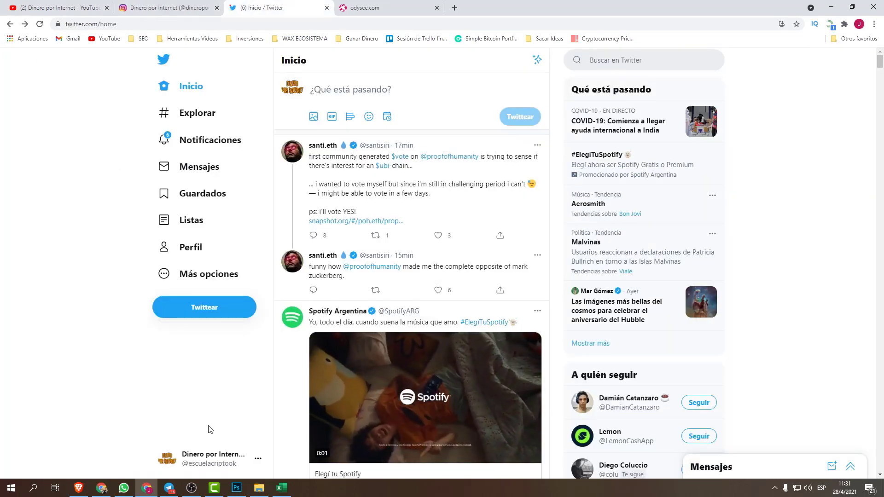
{"action": "left_click", "coordinate": [369, 8]}
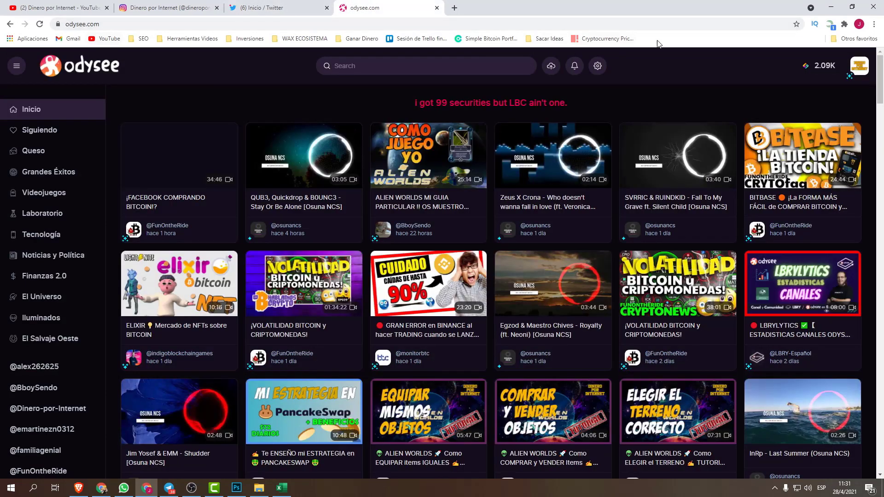
{"action": "left_click", "coordinate": [43, 4]}
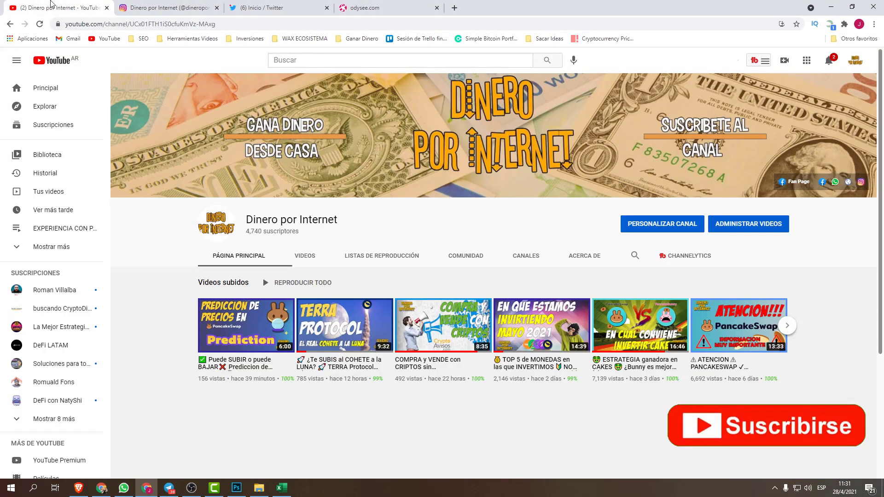